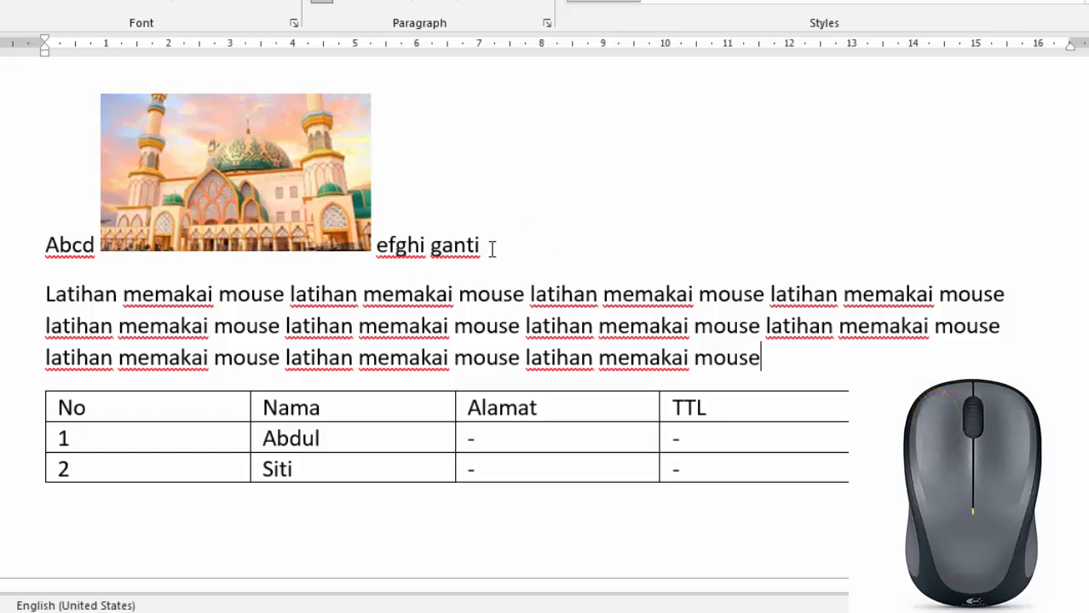
# Step: Replace the ending "kai" of the fourth "memakai" in the paragraph's first line with "mmm"
pyautogui.click(492, 247)
pyautogui.click(286, 294)
pyautogui.click(935, 293)
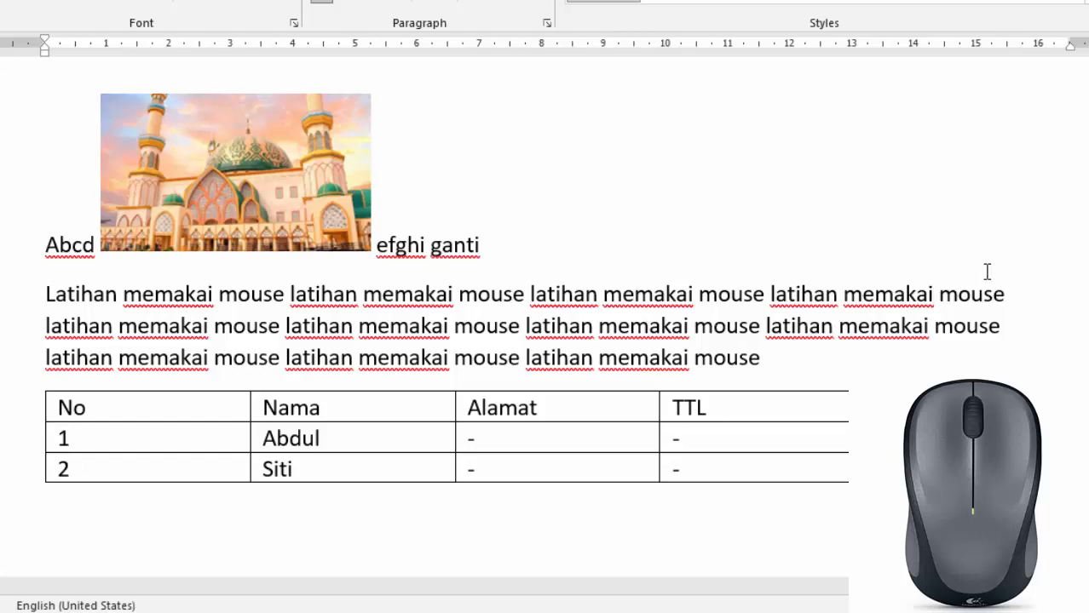
pyautogui.press('BackSpace')
pyautogui.press('BackSpace')
pyautogui.press('BackSpace')
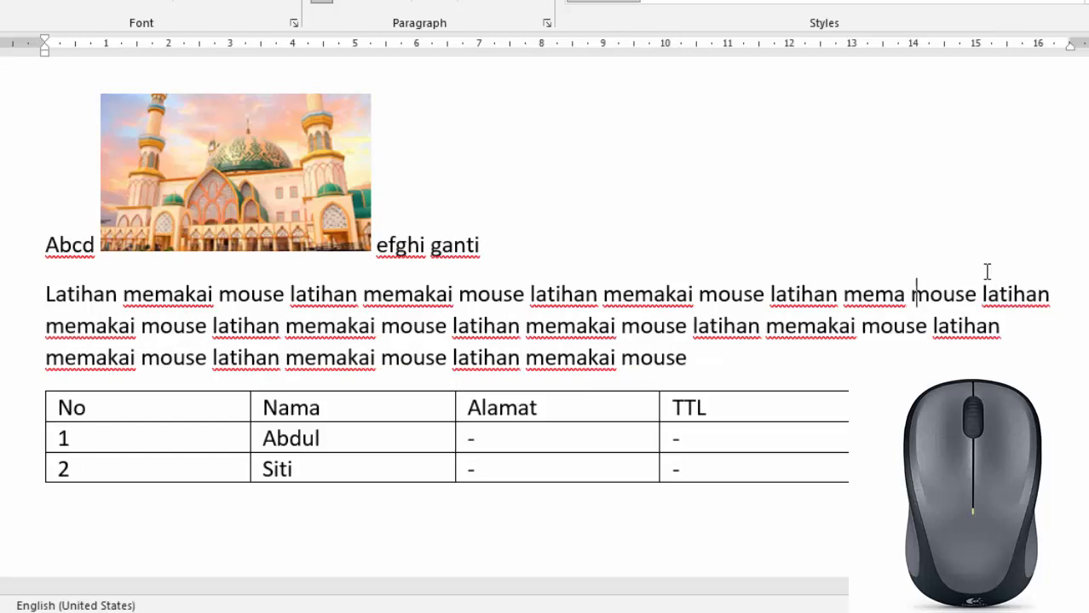
pyautogui.write('mmm')
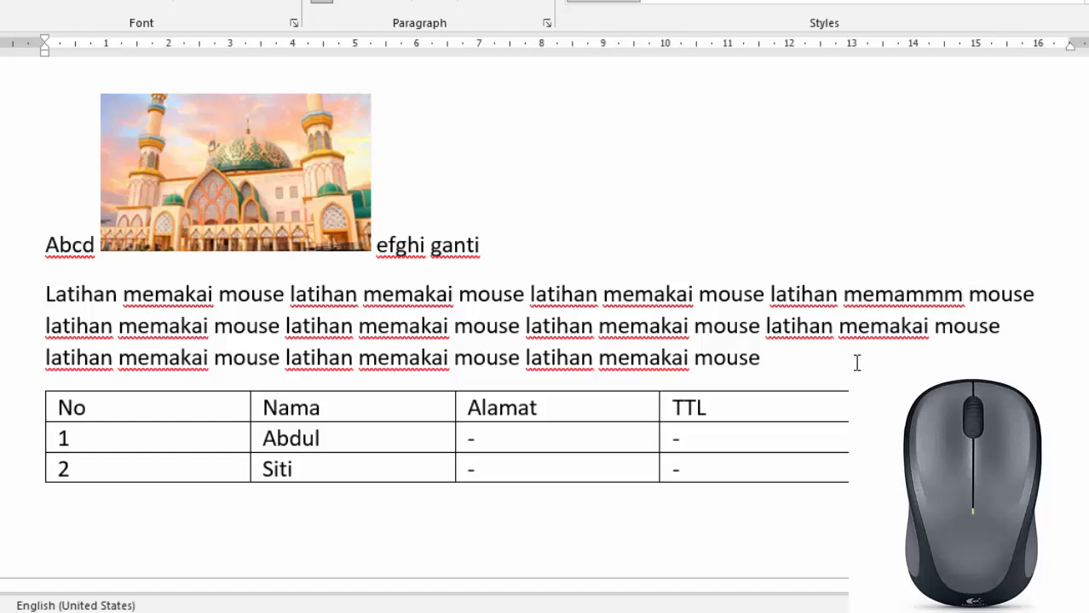
# Step: Place the text cursor at the paragraph's end, after "memammm" and in the Nama header cell, and select the mosque picture
pyautogui.click(782, 363)
pyautogui.click(963, 296)
pyautogui.click(350, 408)
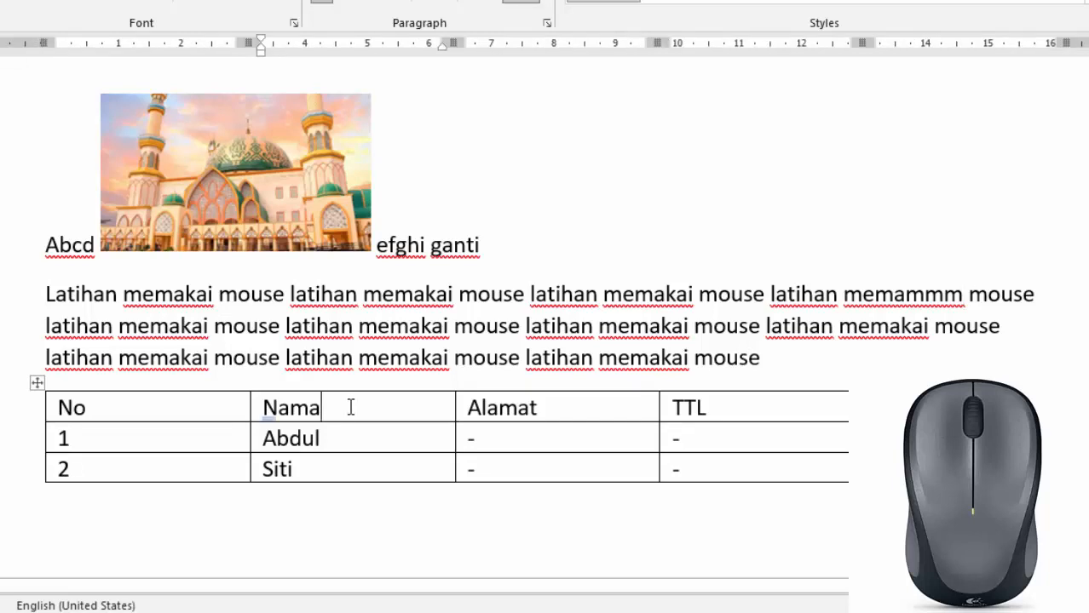
pyautogui.click(235, 151)
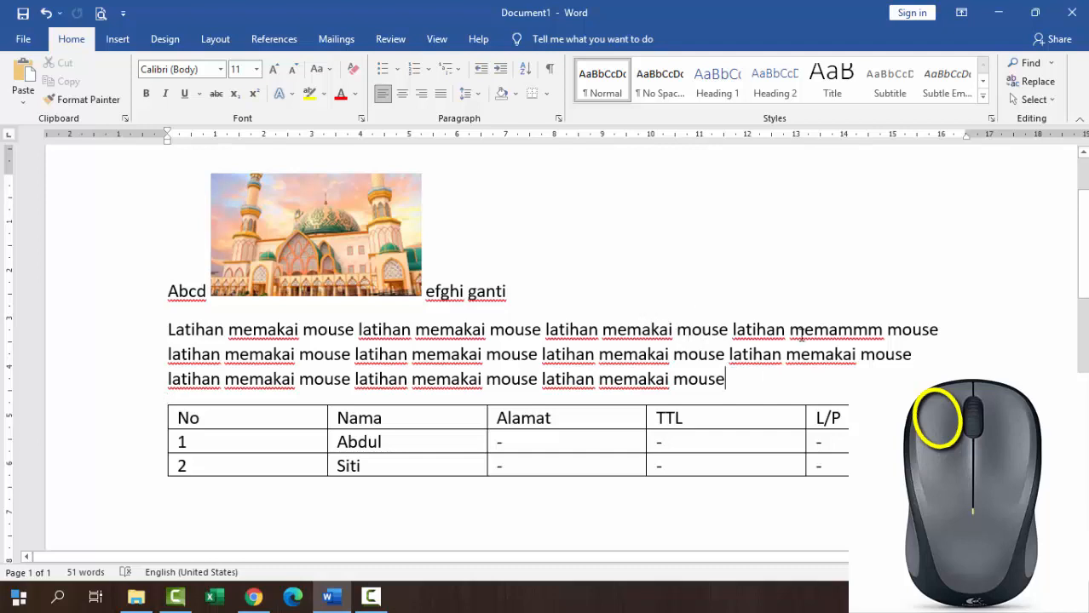
# Step: Select the word "ganti" and two "latihan" words in the second paragraph line one by one, and bring up the mosque picture's formatting tools
pyautogui.doubleClick(485, 291)
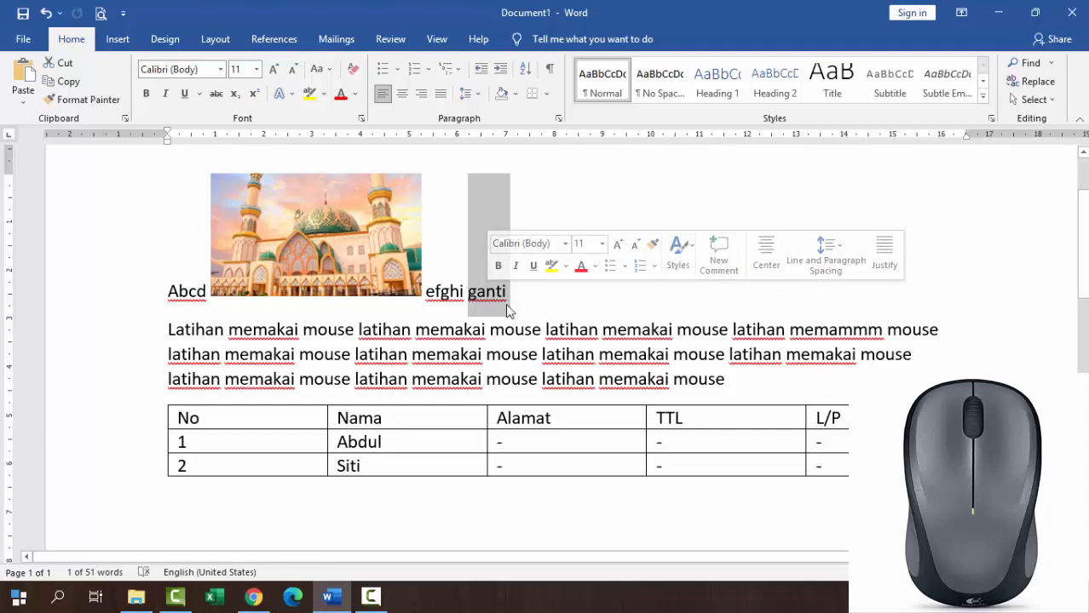
pyautogui.doubleClick(387, 356)
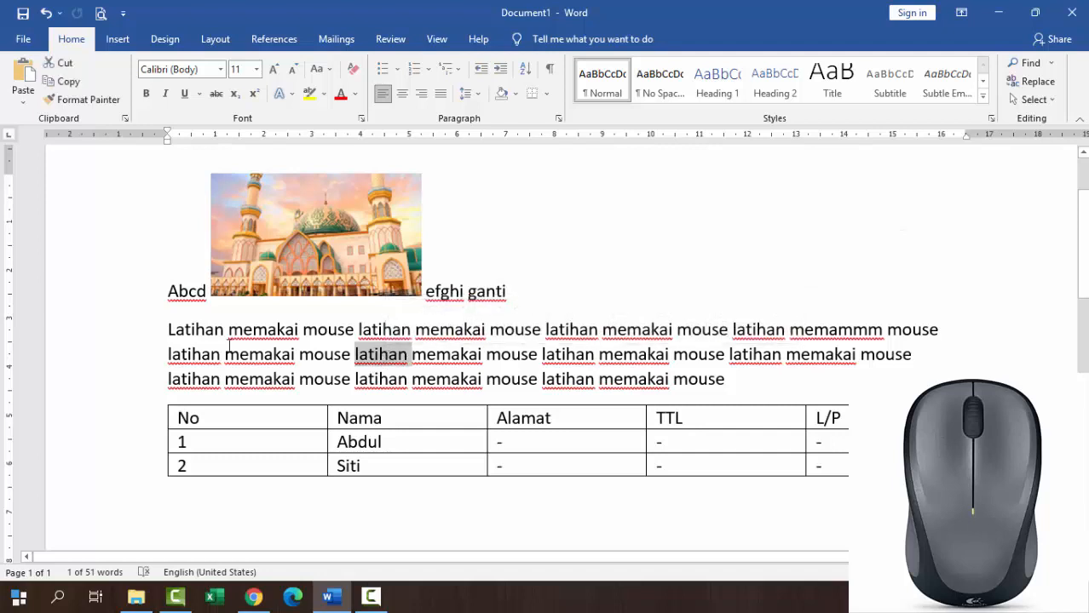
pyautogui.doubleClick(196, 356)
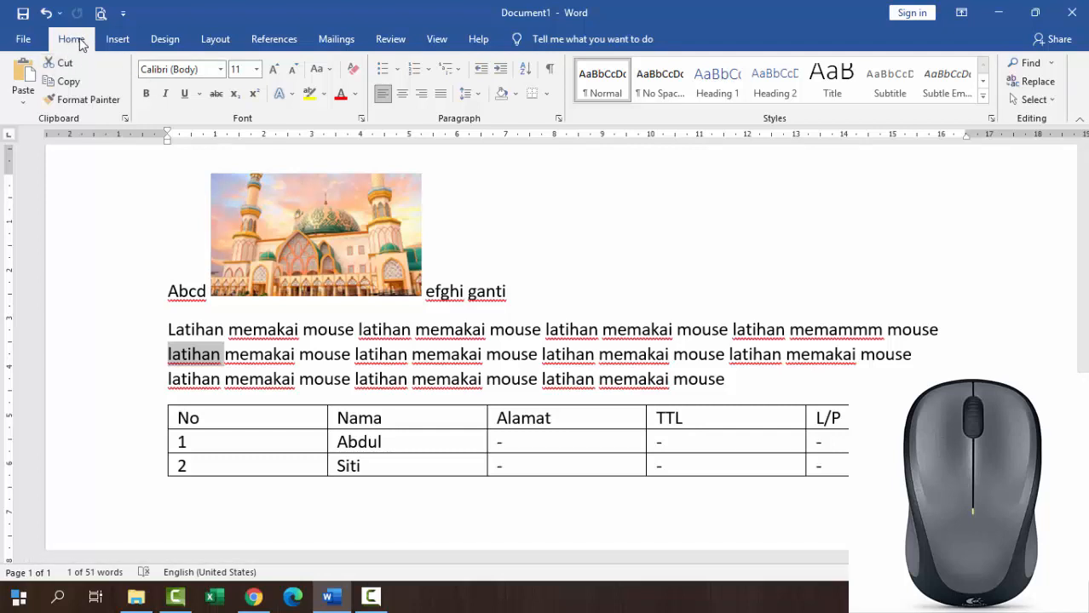
pyautogui.doubleClick(321, 218)
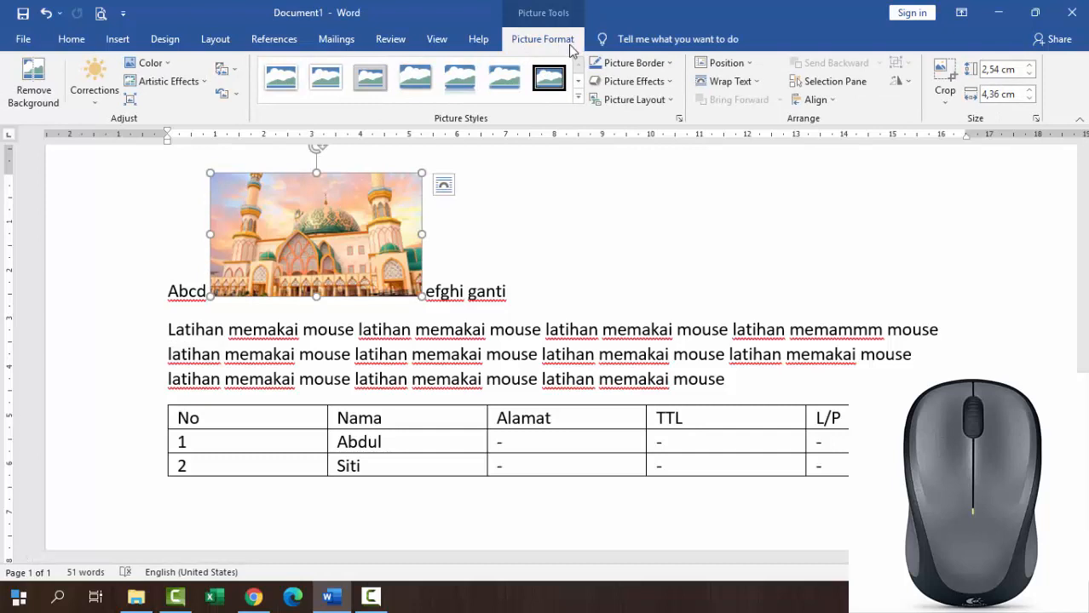
pyautogui.rightClick(477, 294)
pyautogui.click(857, 371)
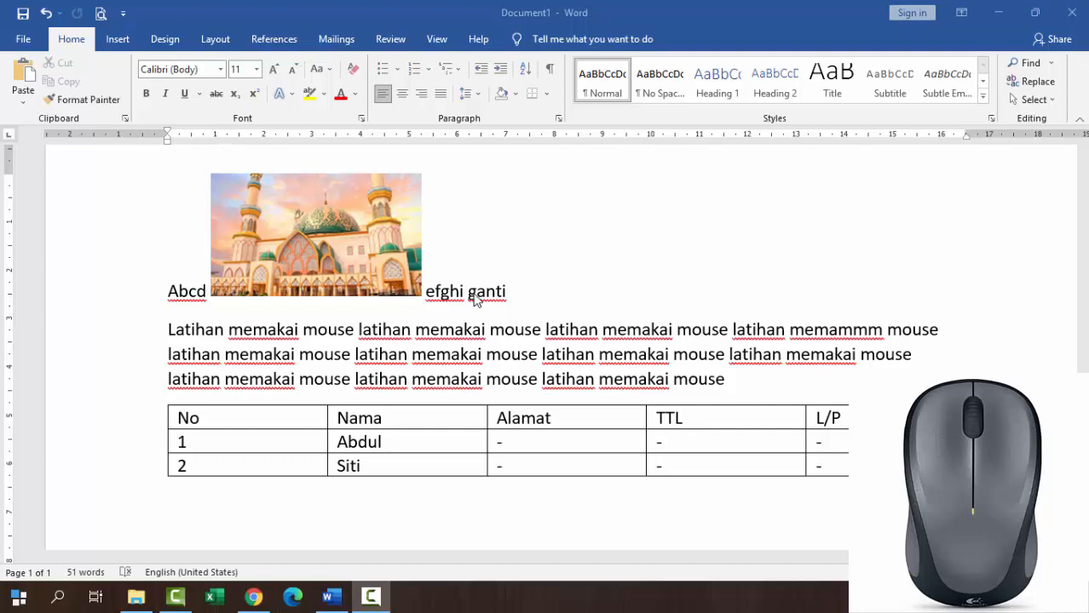
pyautogui.click(520, 298)
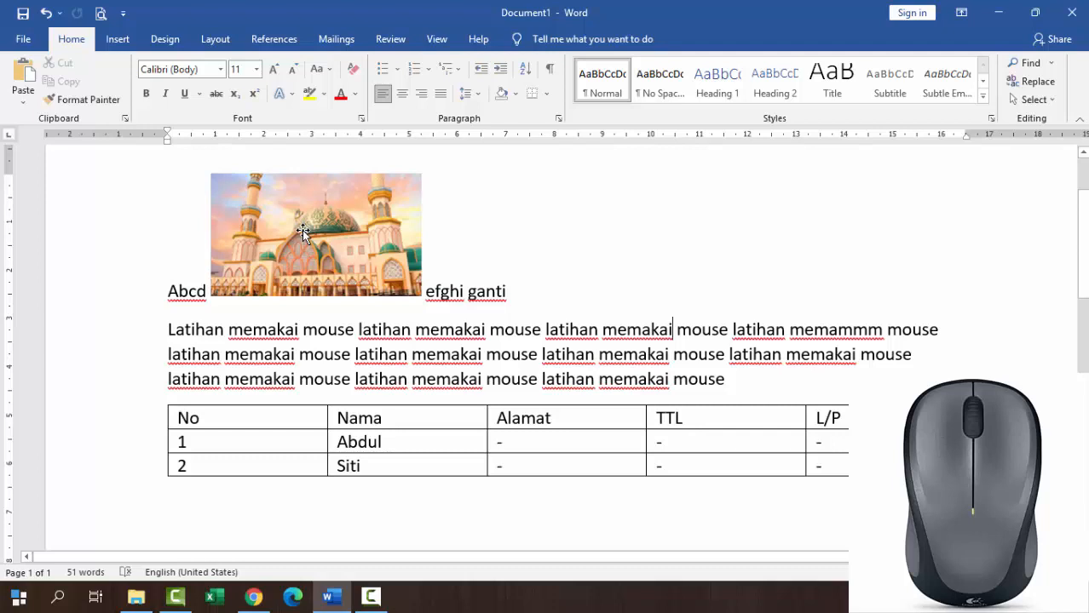
# Step: Move the mosque picture from the "Abcd" line to the empty line below the table
pyautogui.moveTo(334, 235); pyautogui.dragTo(582, 295)
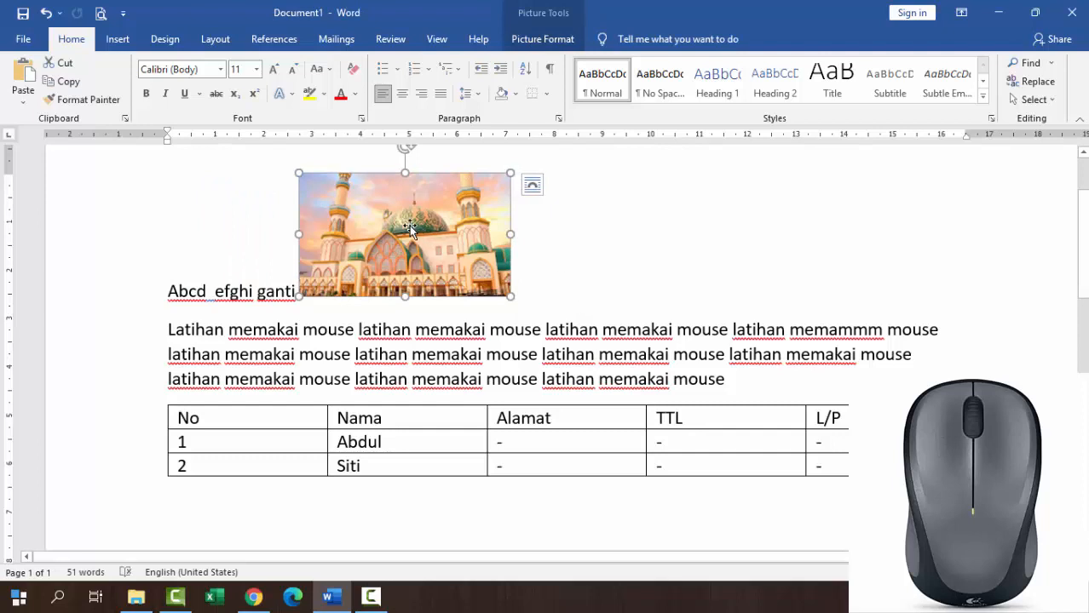
pyautogui.moveTo(409, 228); pyautogui.dragTo(490, 342)
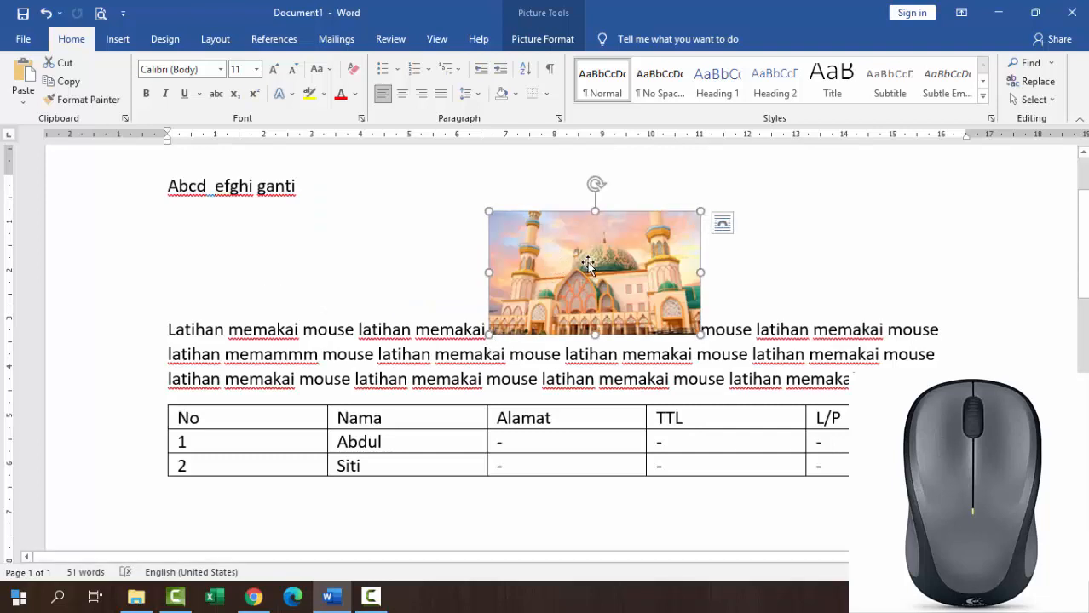
pyautogui.moveTo(588, 265); pyautogui.dragTo(590, 271)
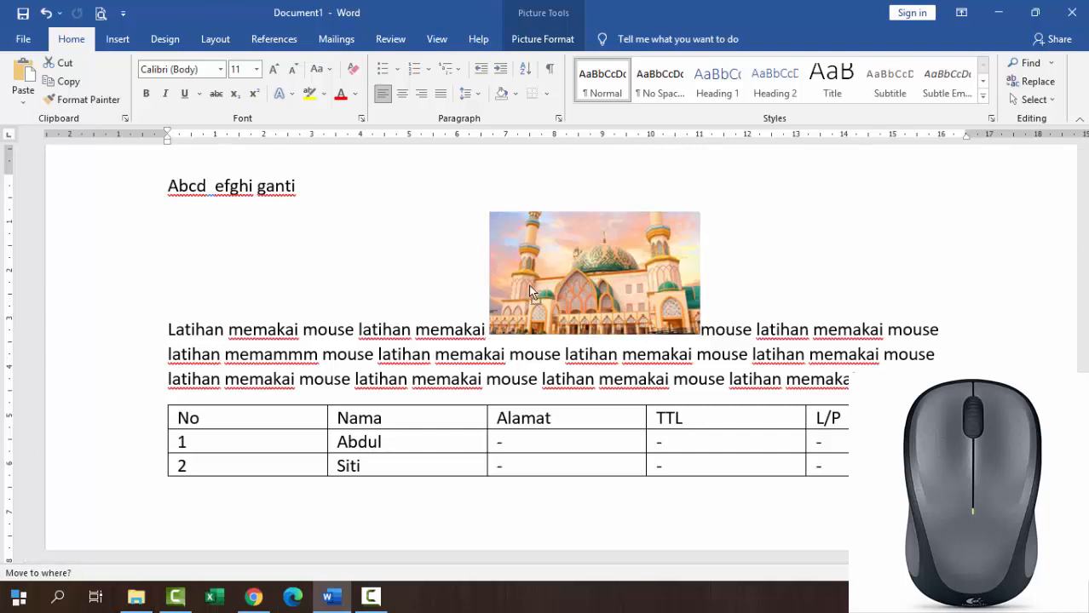
pyautogui.moveTo(529, 286); pyautogui.dragTo(188, 506)
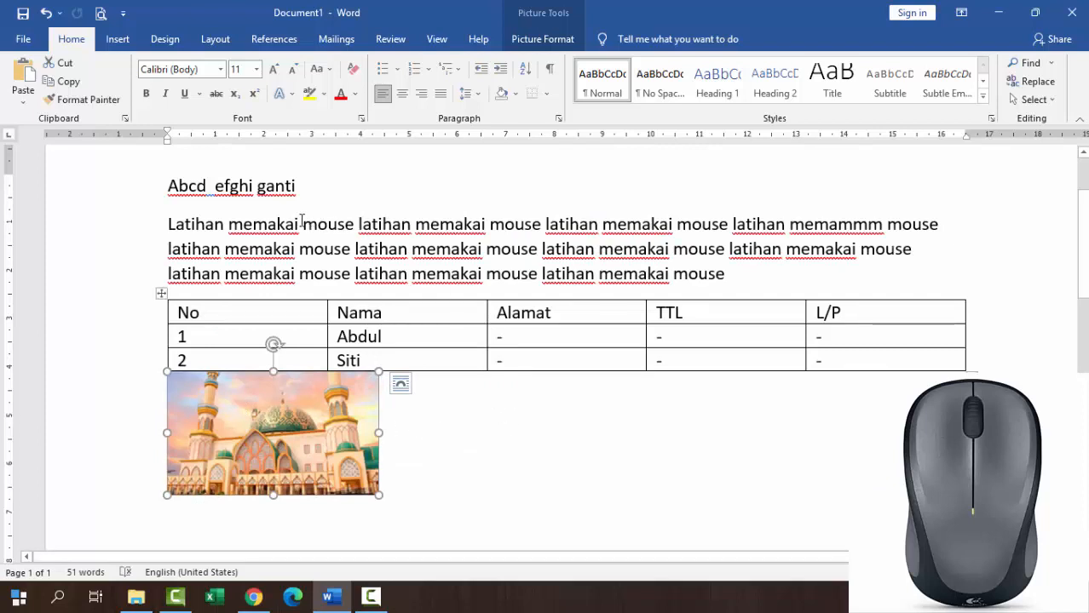
# Step: Move the paragraph's opening word "Latihan" to directly after the mosque picture below the table
pyautogui.click(197, 225)
pyautogui.doubleClick(196, 224)
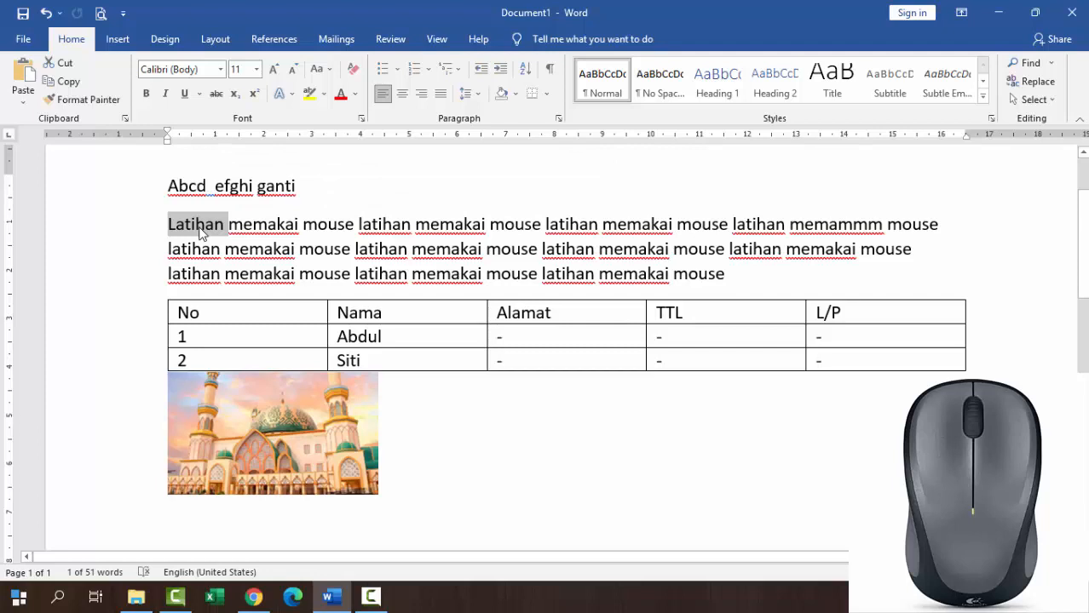
pyautogui.moveTo(202, 233); pyautogui.dragTo(729, 288)
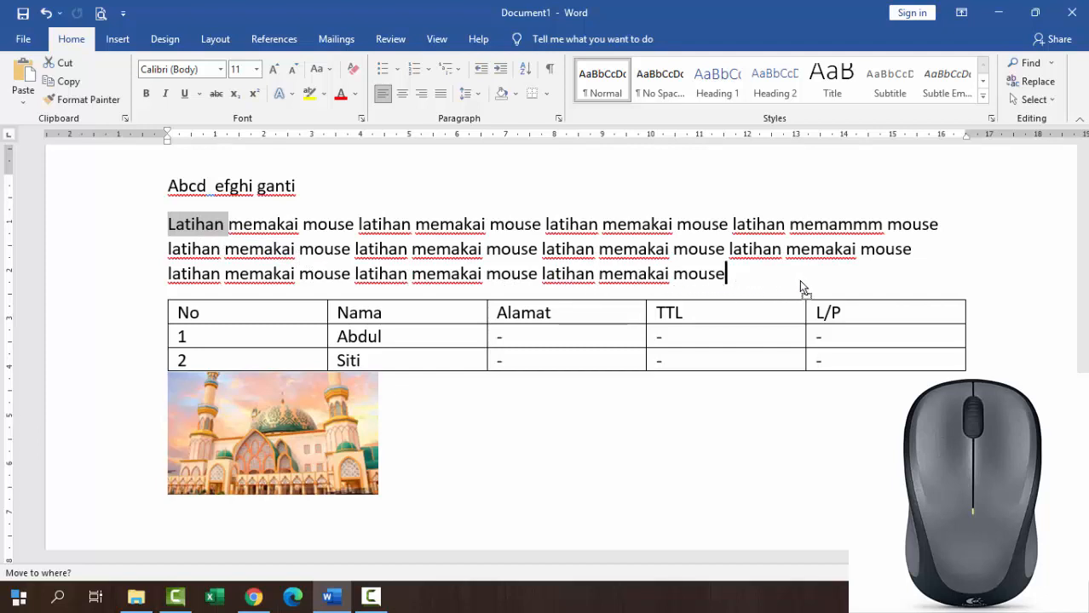
pyautogui.moveTo(799, 279); pyautogui.dragTo(436, 493)
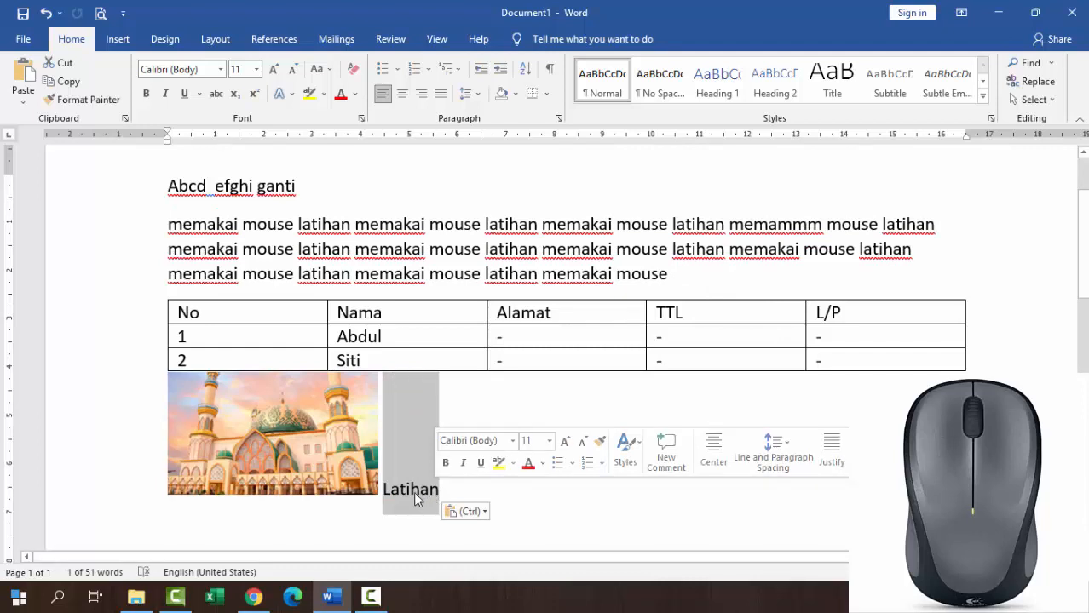
pyautogui.click(413, 491)
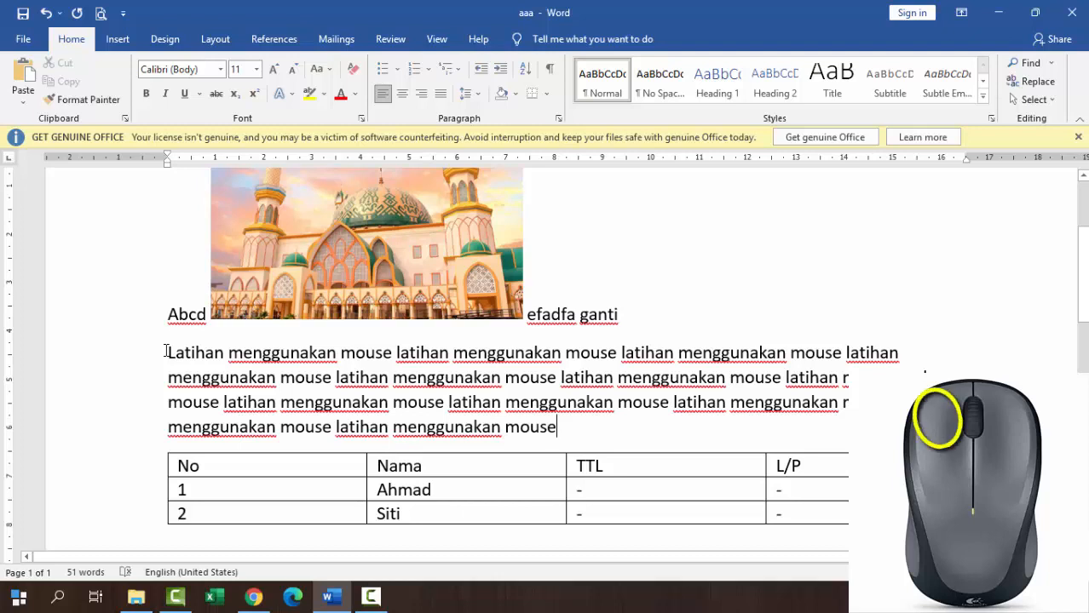
# Step: Format the paragraph's first six words, "Latihan menggunakan mouse latihan menggunakan mouse", in Broadway at size 8
pyautogui.moveTo(167, 352); pyautogui.dragTo(619, 355)
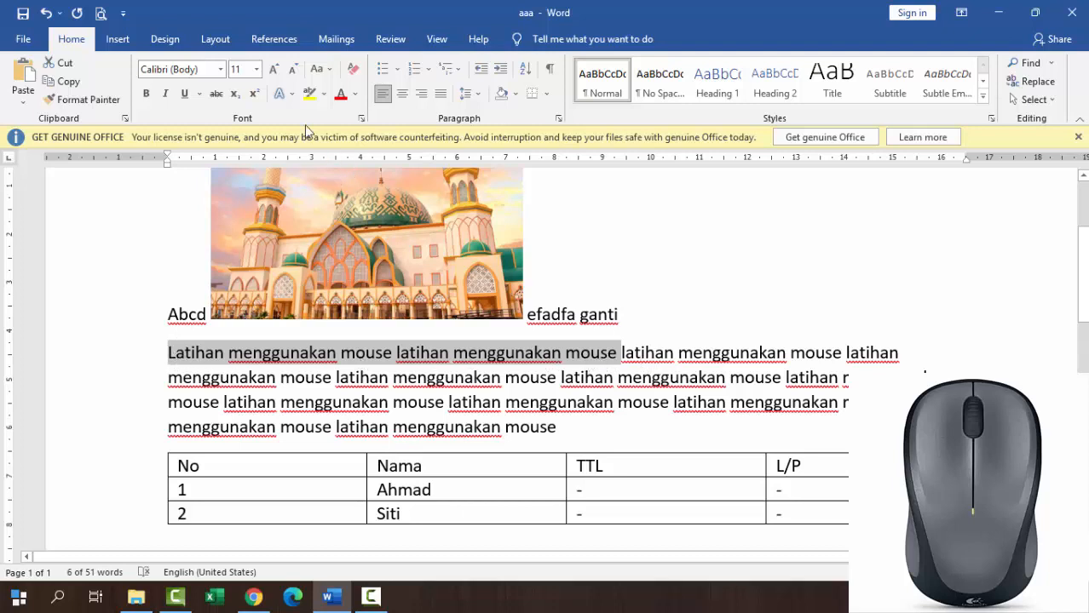
pyautogui.click(223, 70)
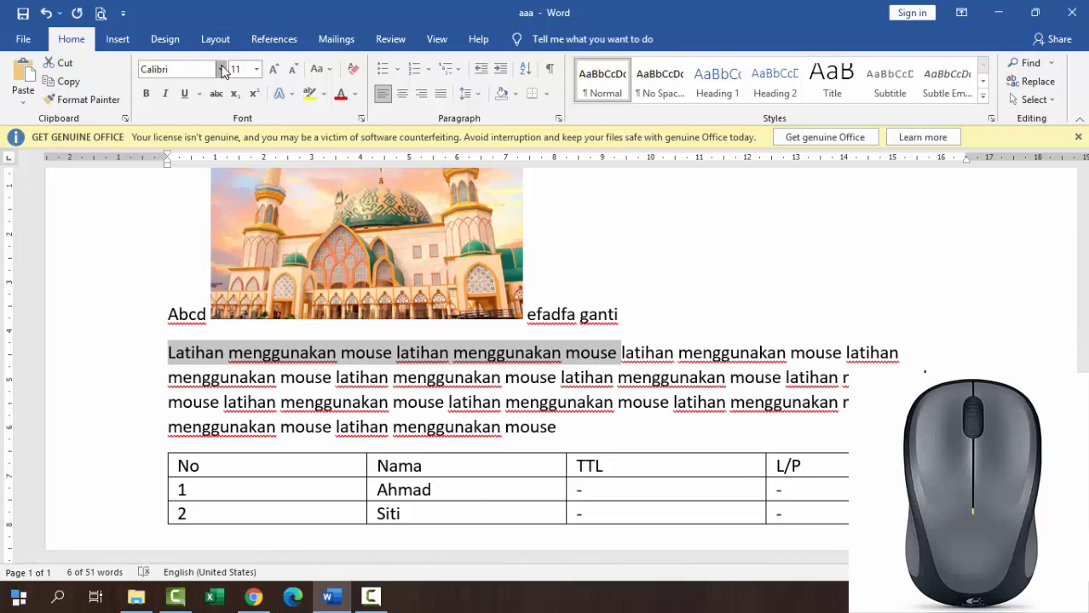
pyautogui.click(222, 70)
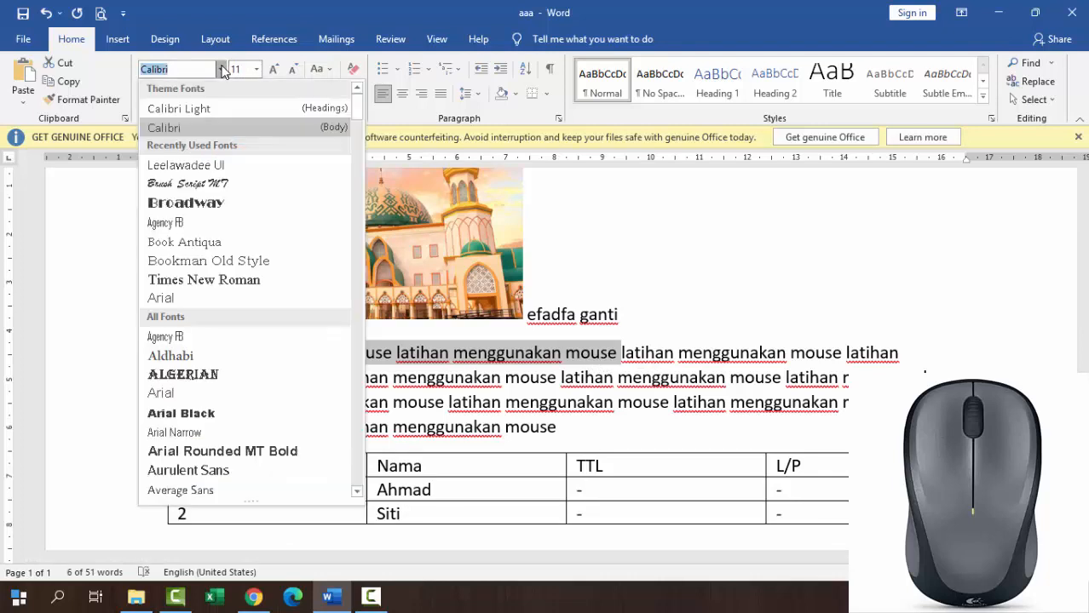
pyautogui.click(221, 204)
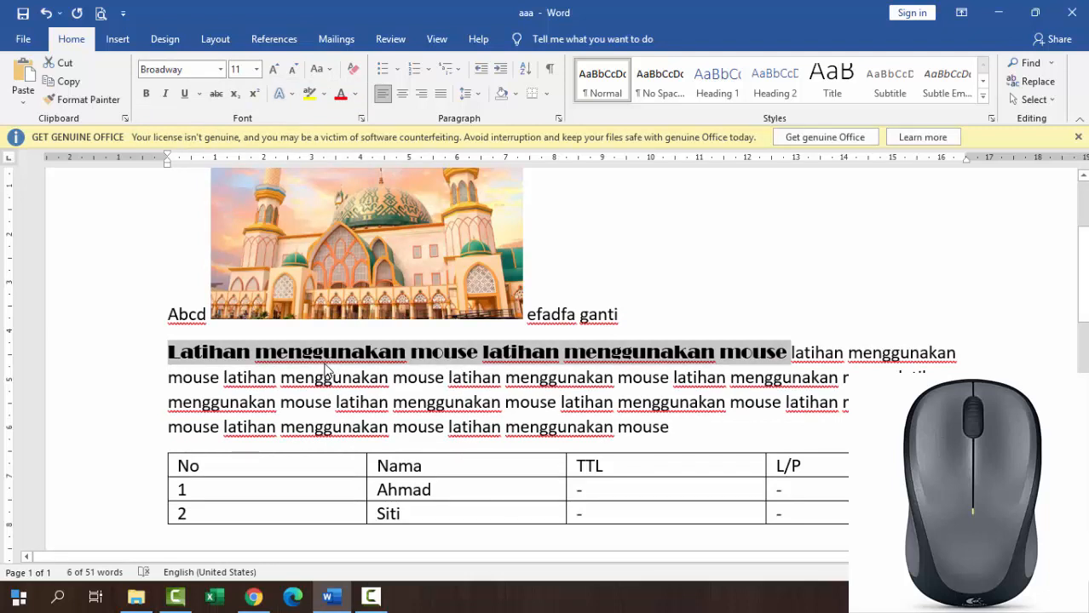
pyautogui.click(255, 70)
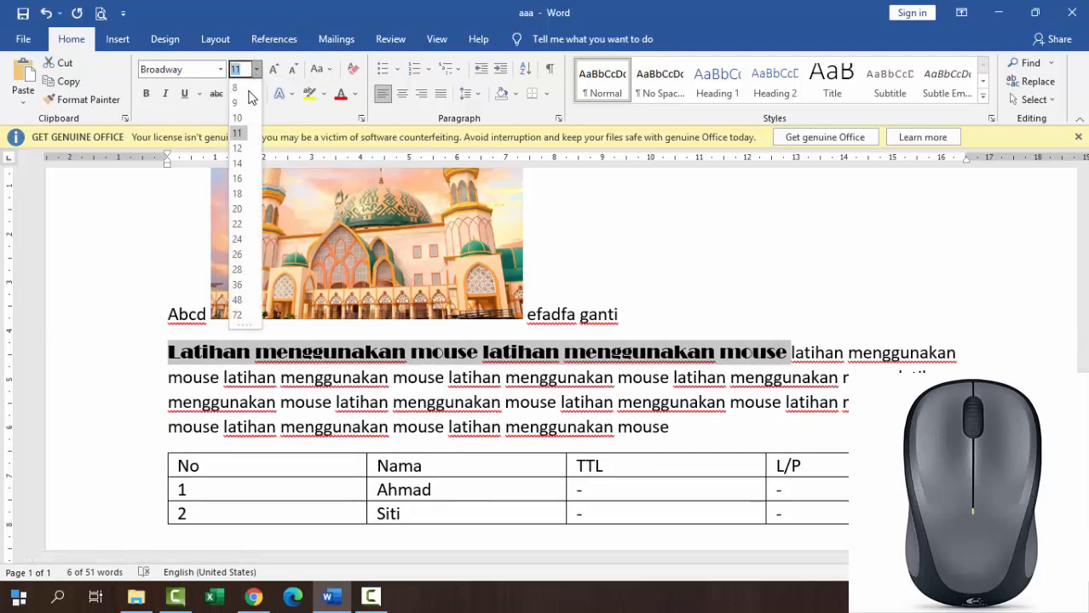
pyautogui.click(238, 88)
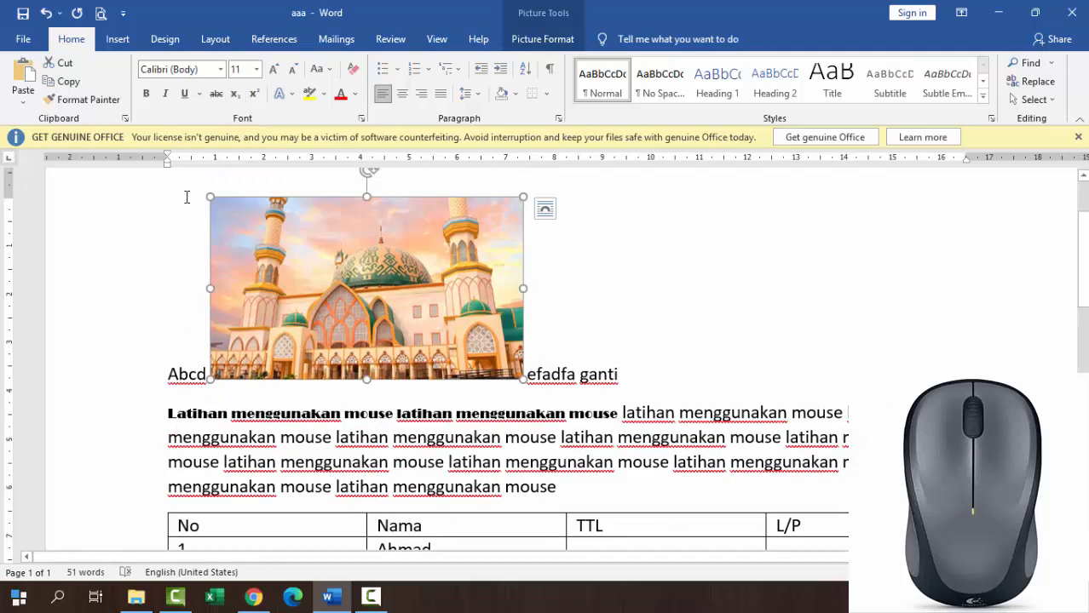
# Step: Select the entire document content, from the "Abcd" line with the picture through the table
pyautogui.click(187, 196)
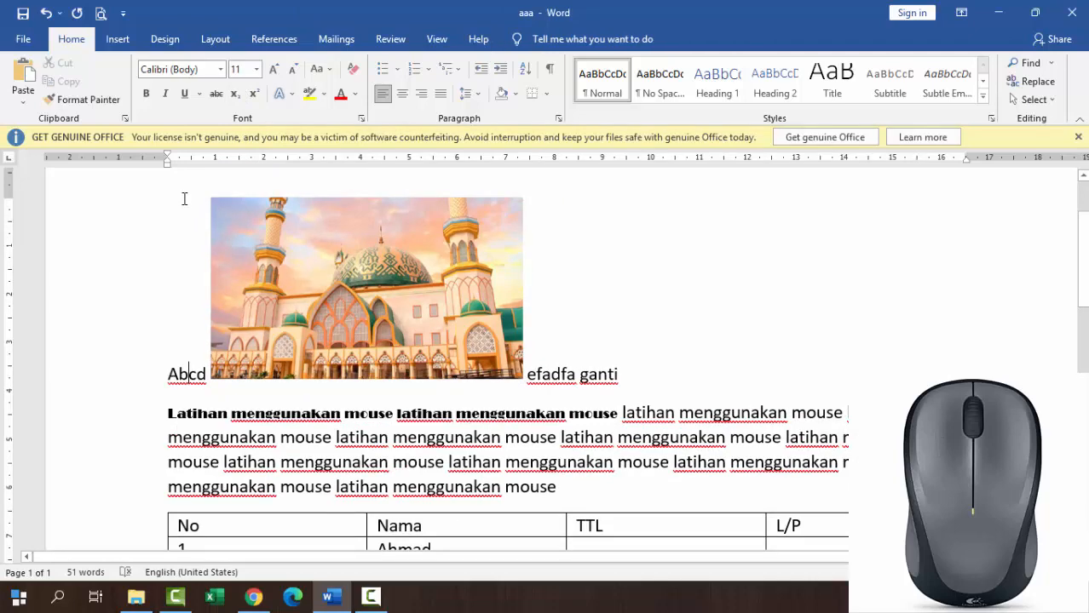
pyautogui.moveTo(169, 197); pyautogui.dragTo(217, 255)
pyautogui.moveTo(315, 386); pyautogui.dragTo(714, 501)
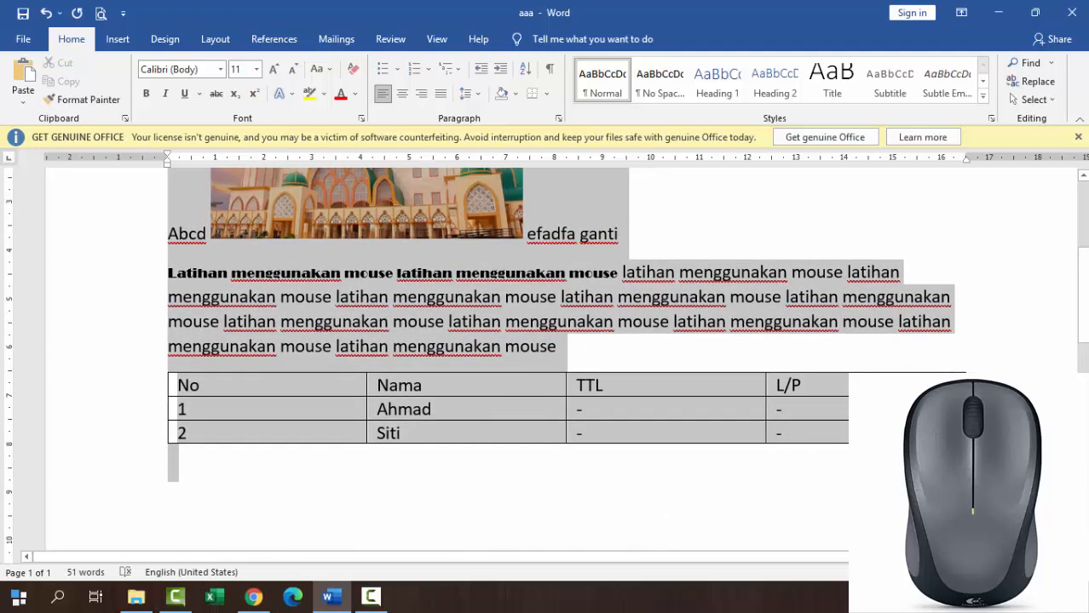
# Step: Look over the selected document content, from the picture down to the table and back
pyautogui.scroll(3, 394, 268)
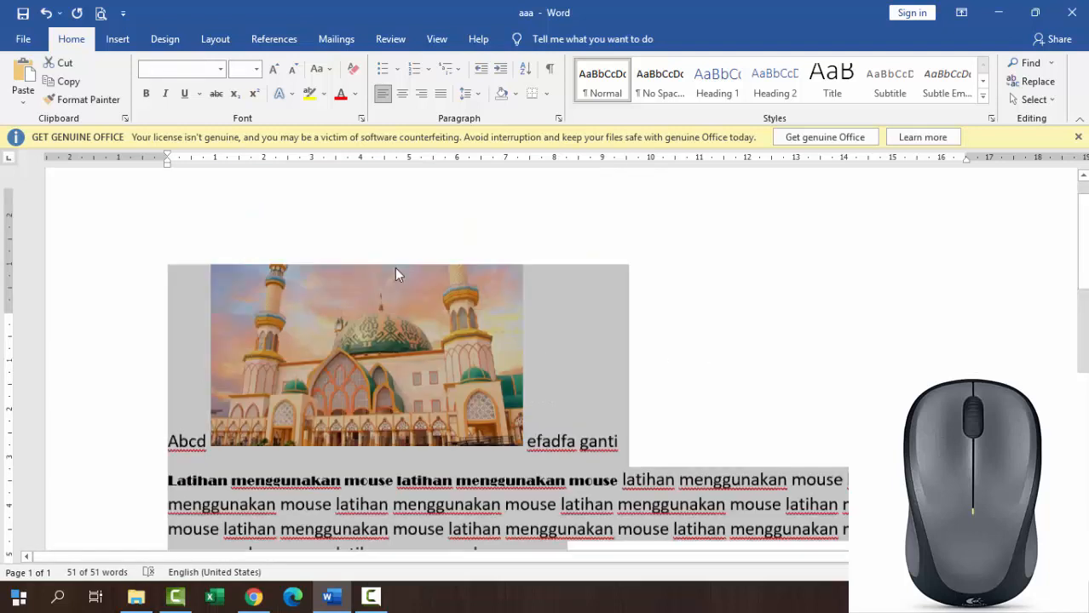
pyautogui.scroll(-3, 377, 263)
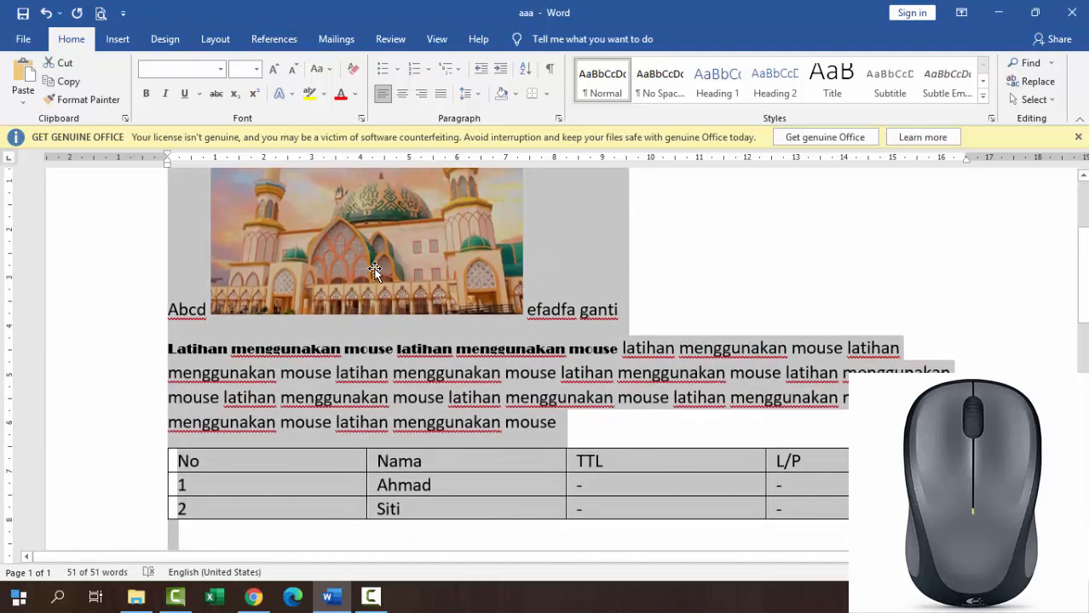
pyautogui.scroll(-2, 375, 279)
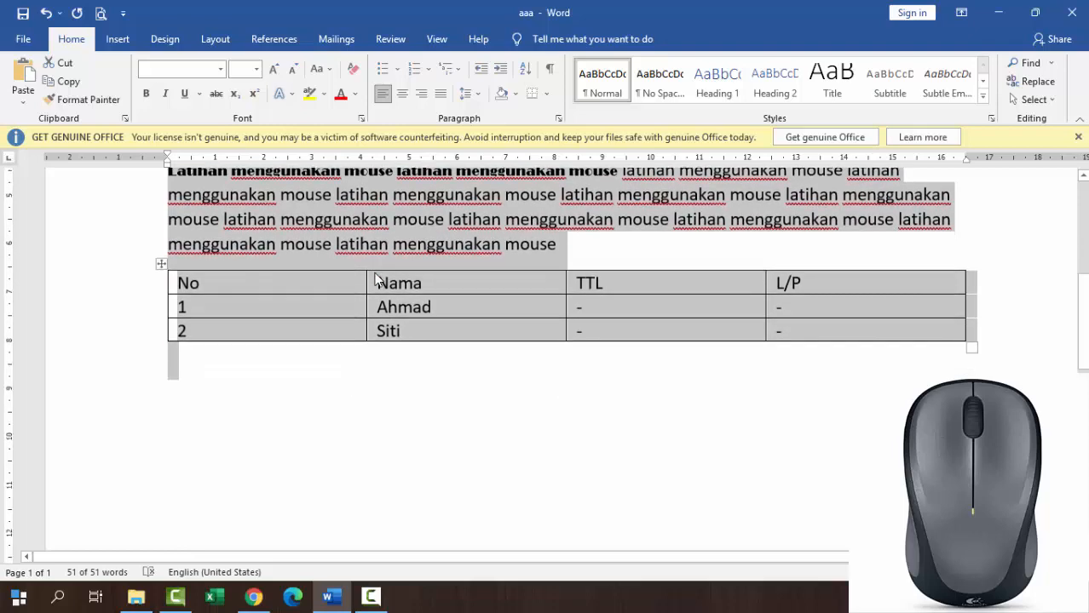
pyautogui.scroll(3, 375, 277)
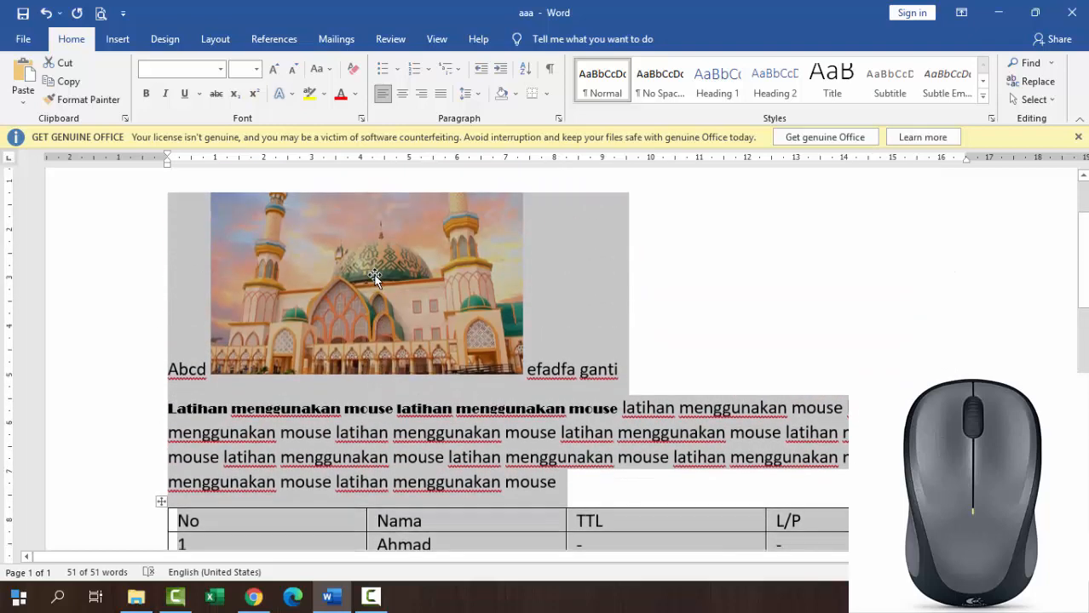
pyautogui.scroll(-2, 375, 275)
pyautogui.scroll(2, 375, 275)
pyautogui.scroll(-1, 374, 275)
pyautogui.scroll(-1, 374, 281)
pyautogui.scroll(2, 374, 282)
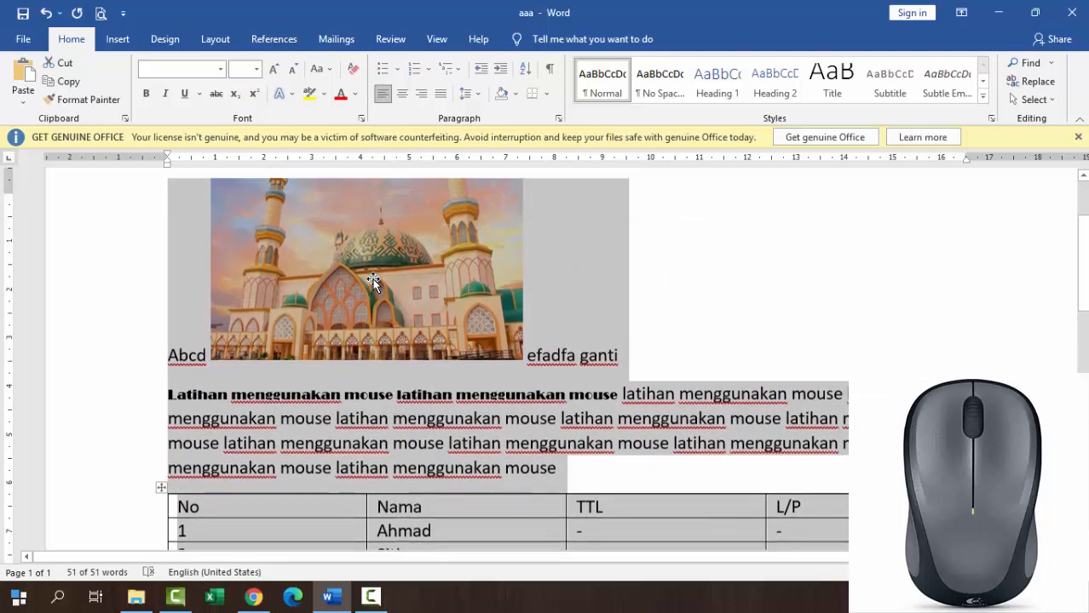
pyautogui.scroll(-2, 374, 281)
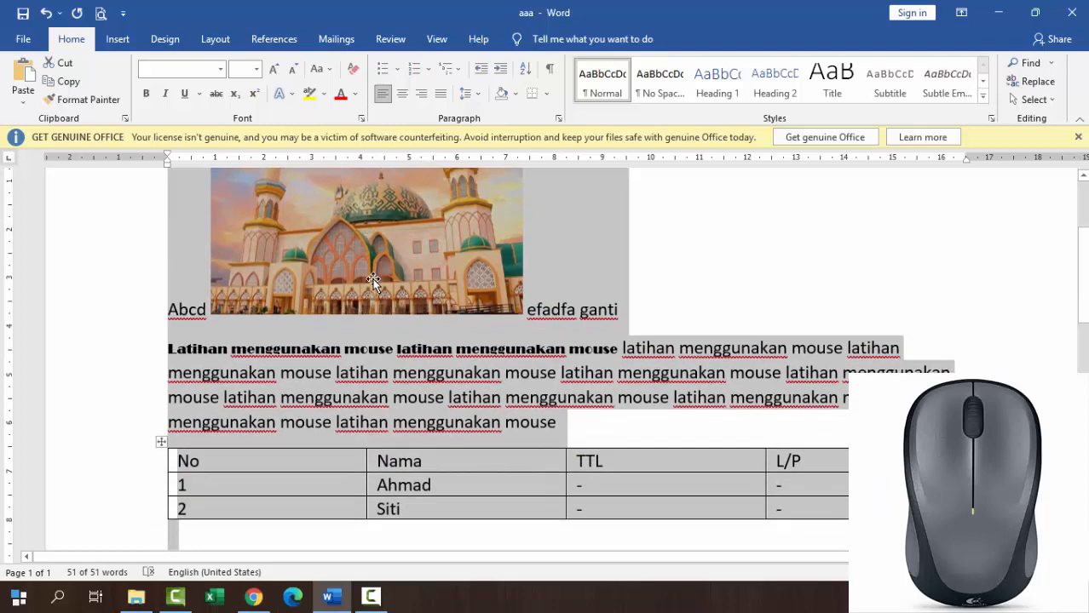
pyautogui.scroll(2, 373, 282)
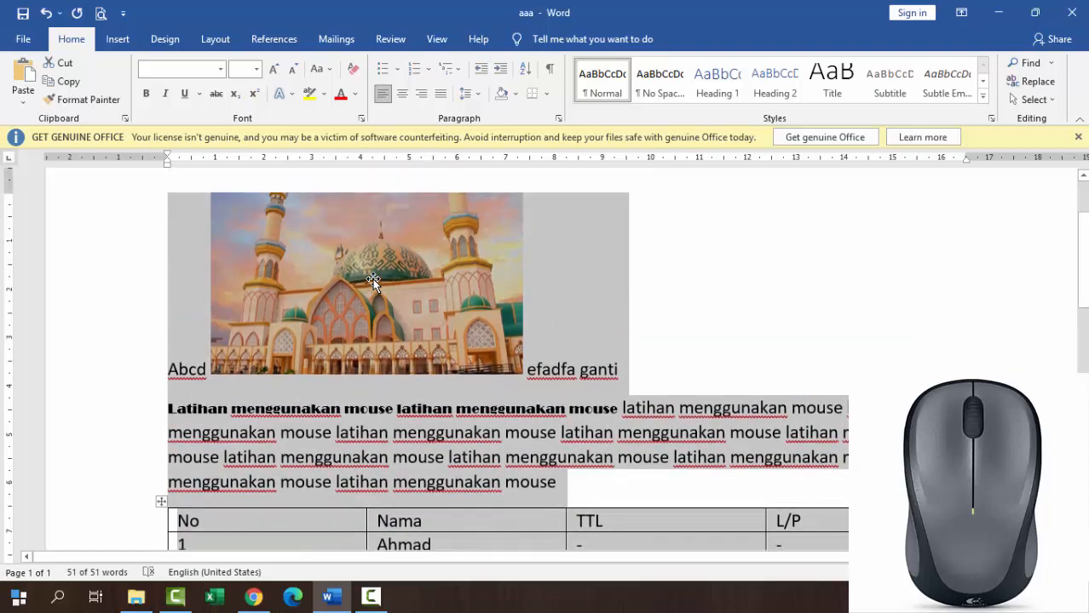
pyautogui.scroll(-1, 373, 281)
pyautogui.scroll(1, 373, 281)
pyautogui.scroll(-1, 374, 284)
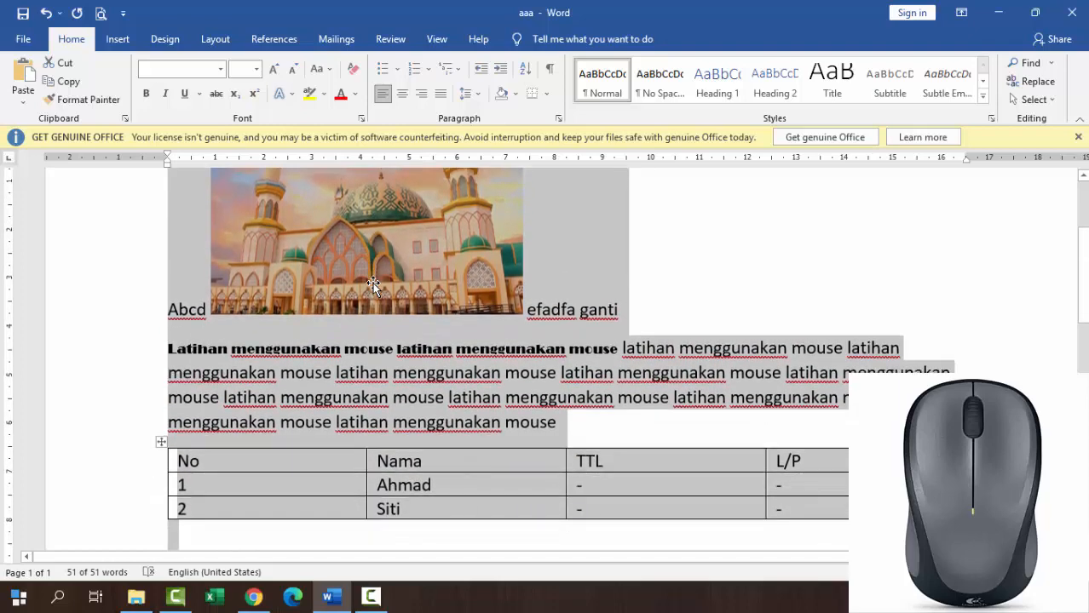
# Step: Delete the entire selected document content and undo the deletion
pyautogui.press('Delete')
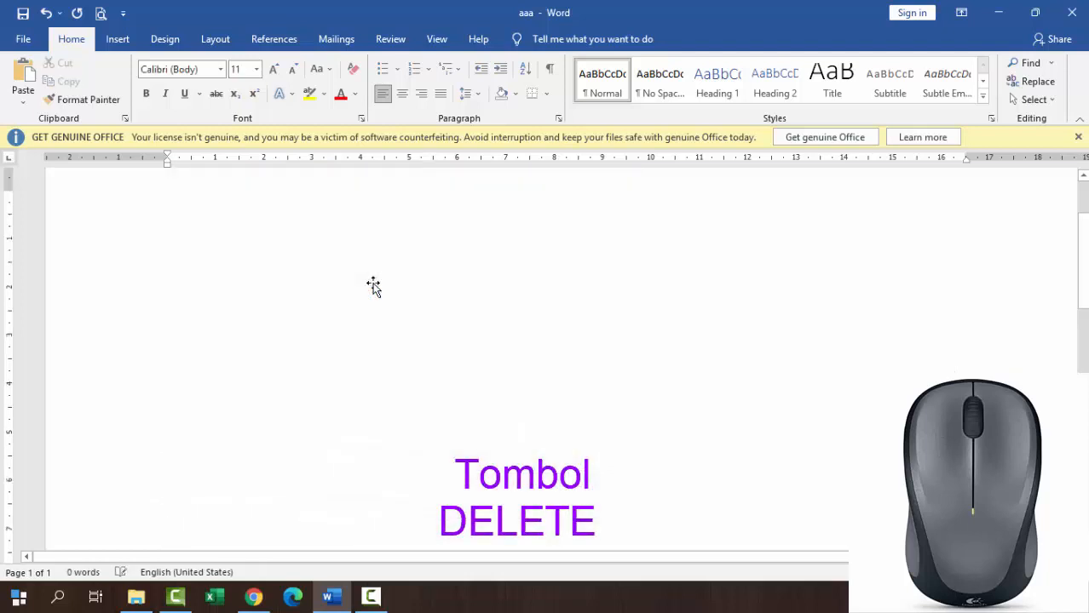
pyautogui.scroll(2, 381, 263)
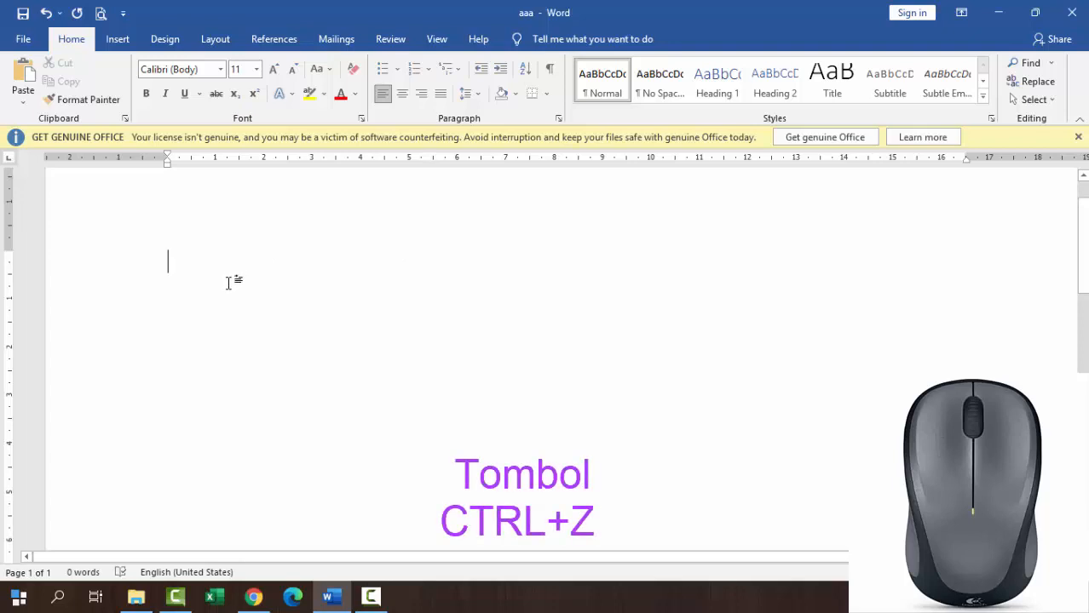
pyautogui.hotkey('ctrl', 'z')
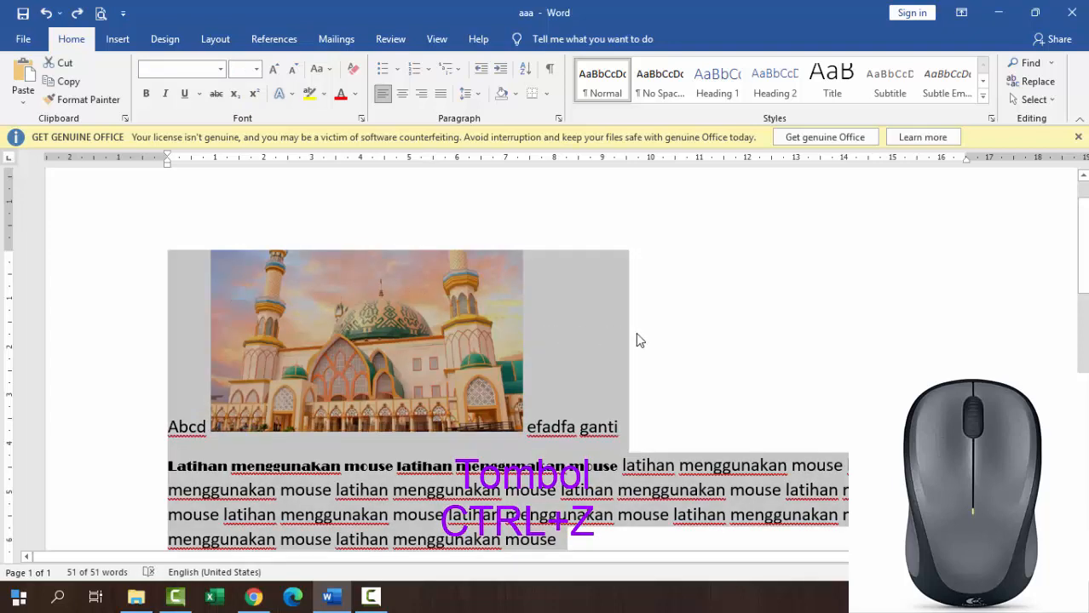
pyautogui.click(650, 424)
# Step: Move the whole table up to between the "Abcd" picture line and the "Latihan menggunakan mouse" paragraph
pyautogui.scroll(-3, 639, 408)
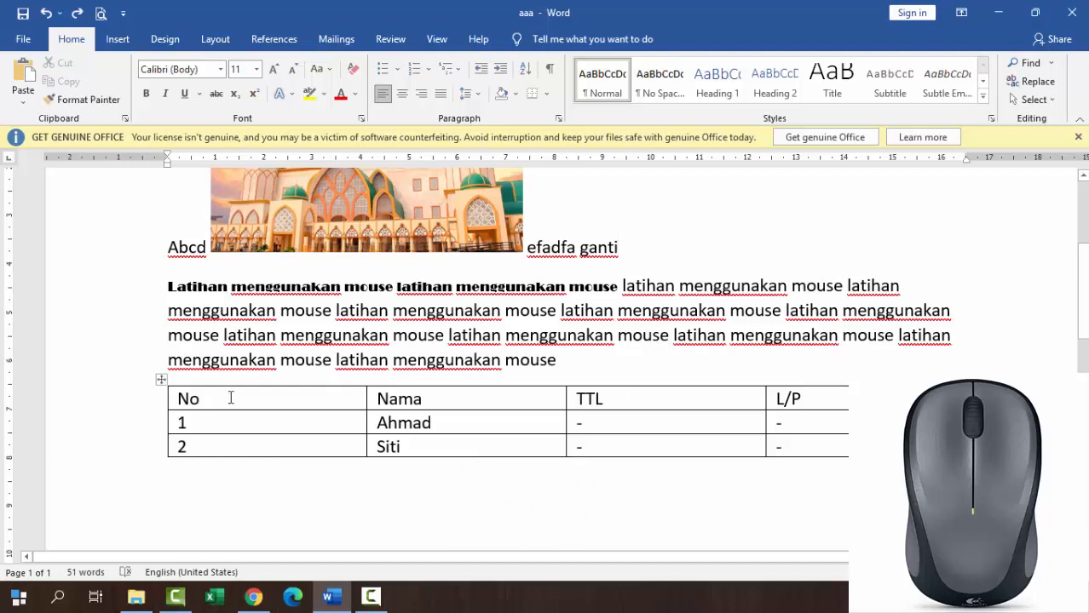
pyautogui.click(162, 380)
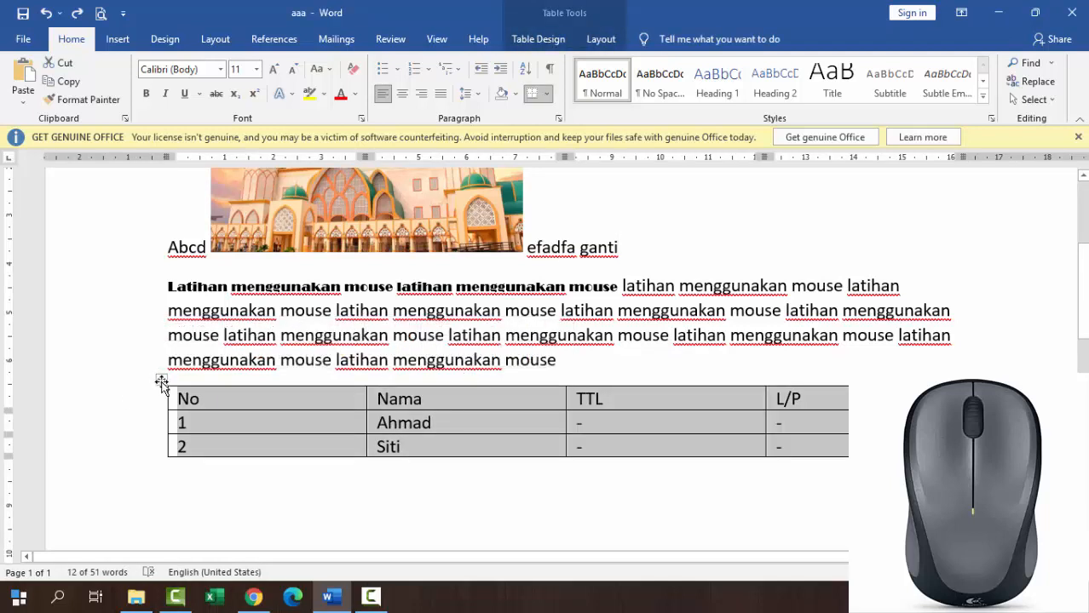
pyautogui.moveTo(162, 380); pyautogui.dragTo(160, 267)
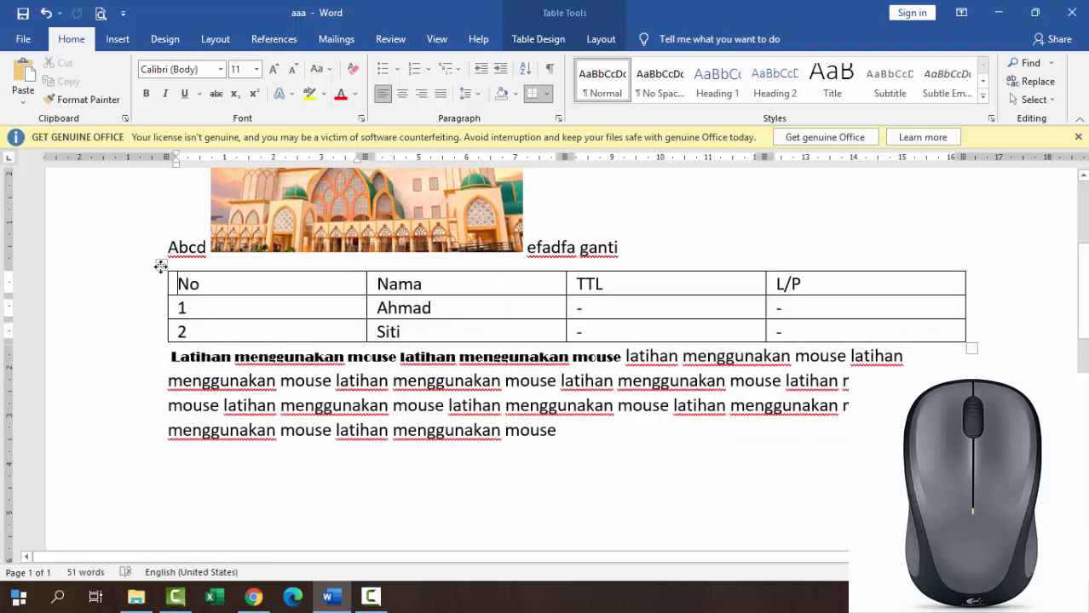
pyautogui.click(709, 248)
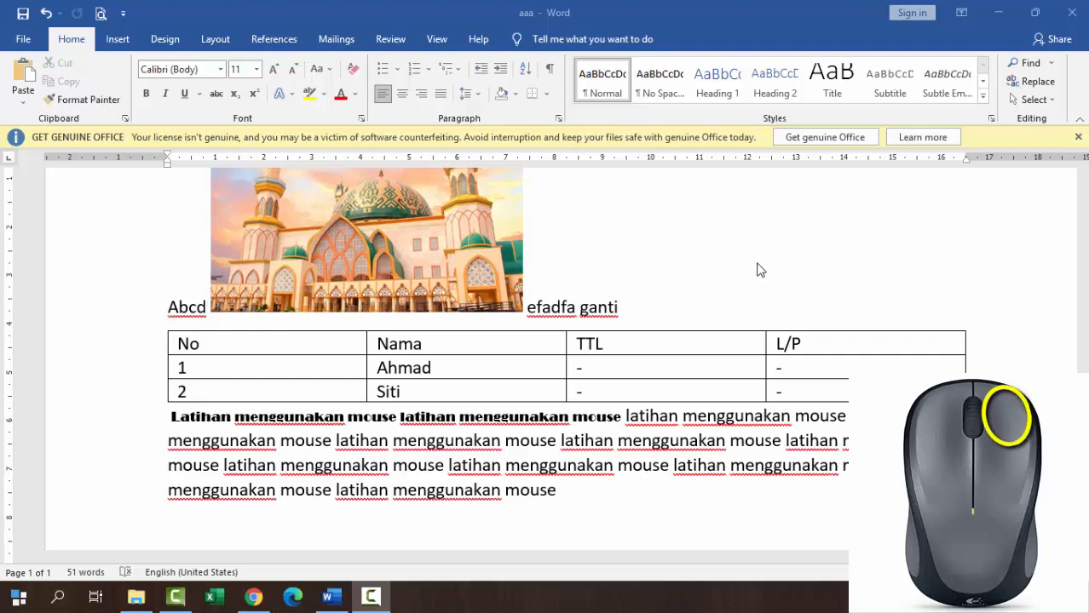
# Step: View the context commands available for the mosque picture and dismiss them without choosing one
pyautogui.scroll(1, 558, 272)
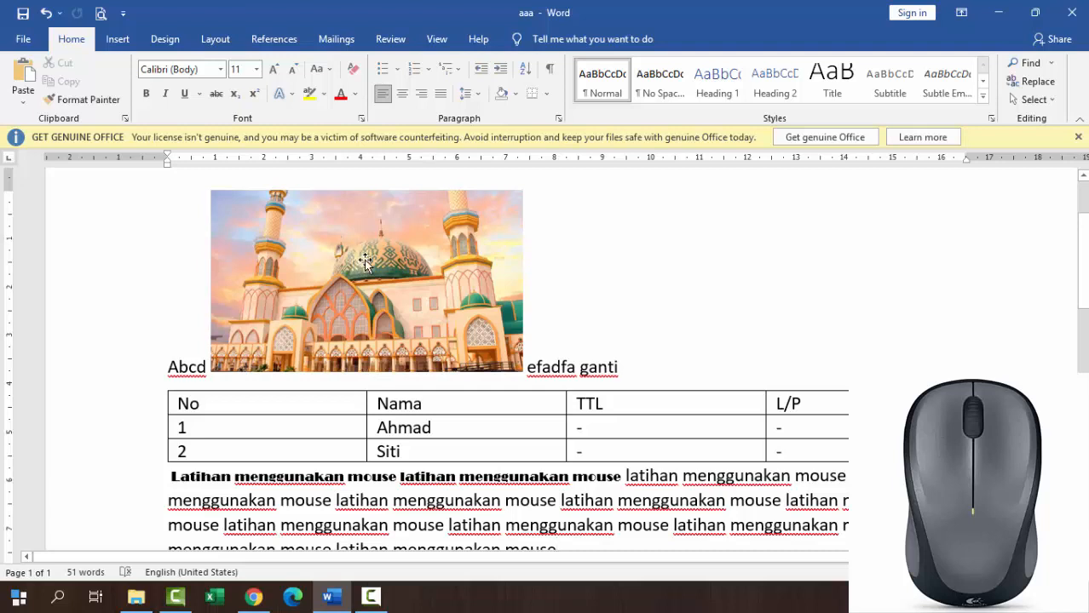
pyautogui.rightClick(365, 262)
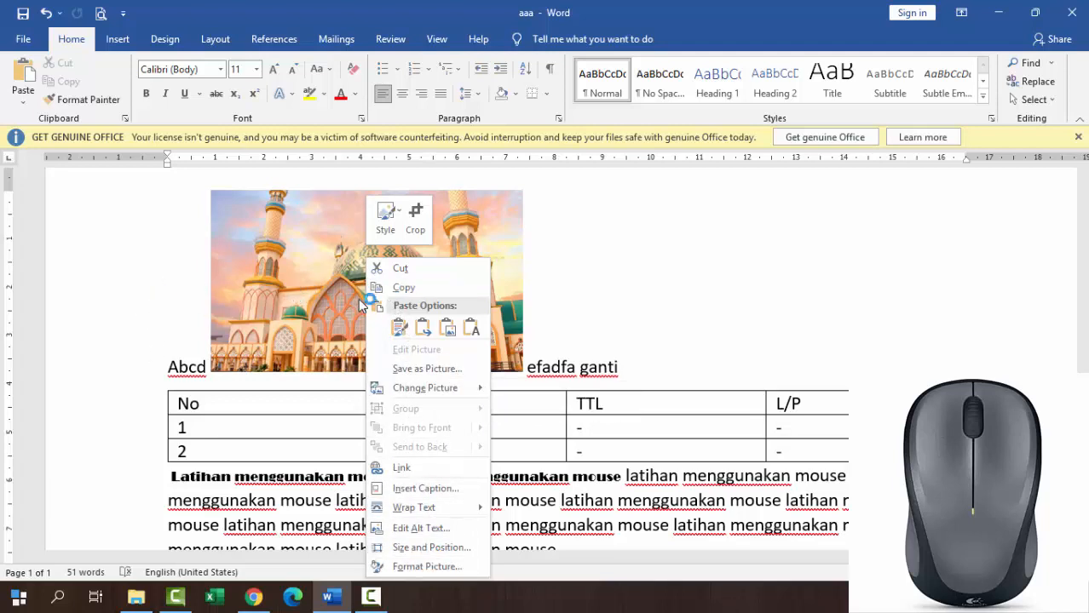
pyautogui.click(622, 301)
# Step: View the context commands for the first non-bold "menggunakan" in the paragraph with only the cursor placed in the word
pyautogui.scroll(-3, 630, 301)
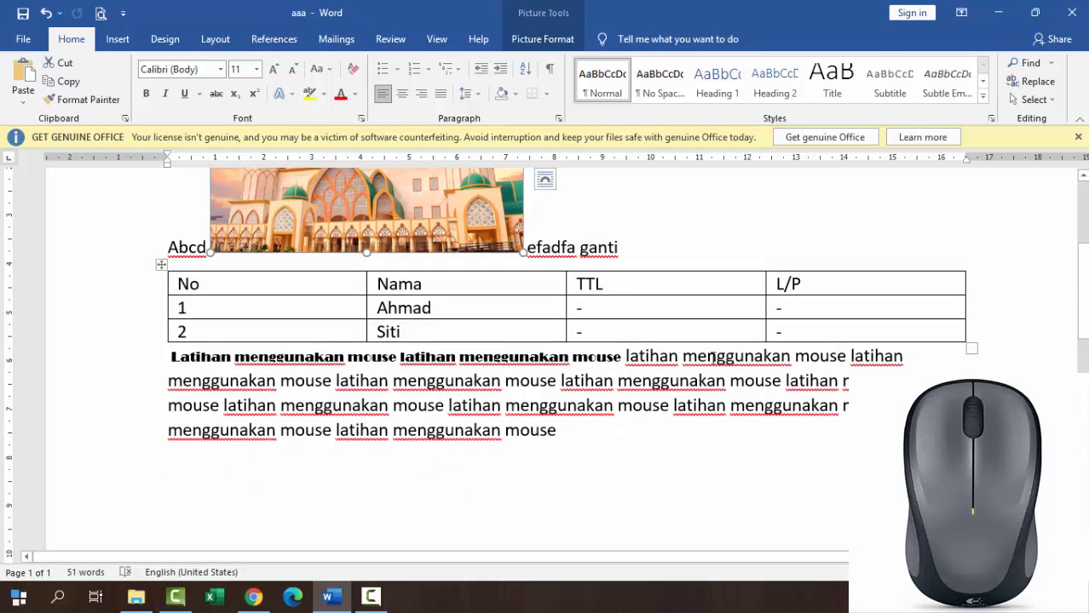
pyautogui.click(747, 356)
pyautogui.rightClick(747, 356)
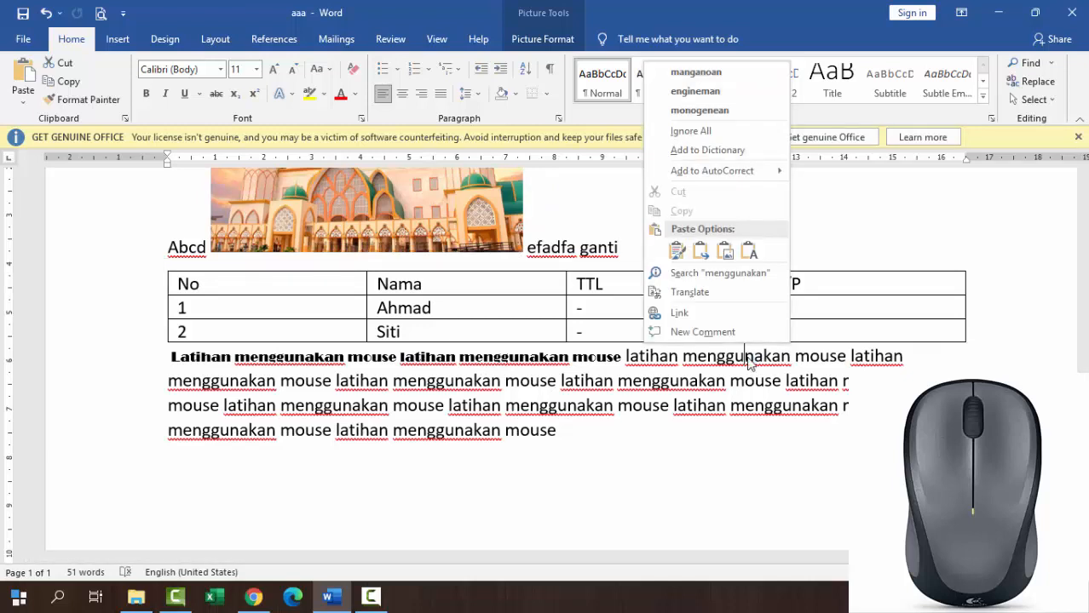
pyautogui.click(709, 91)
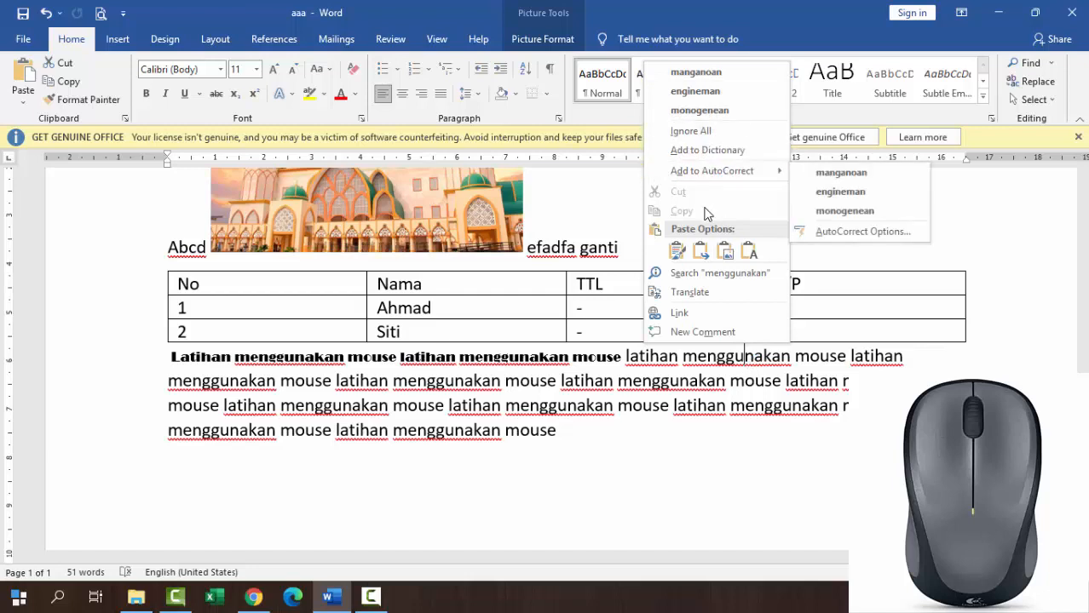
pyautogui.click(681, 320)
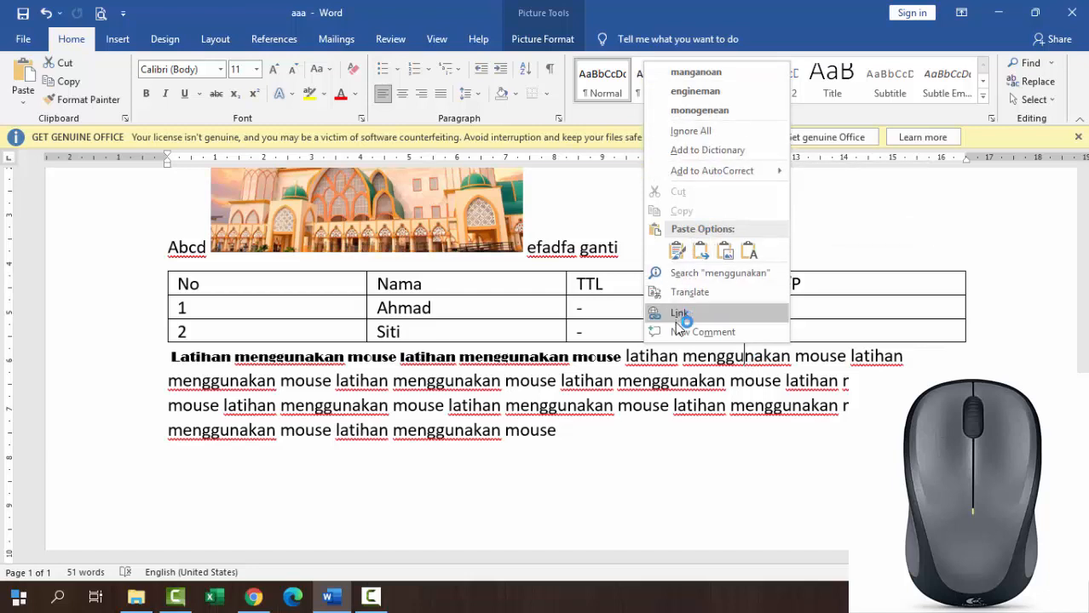
pyautogui.click(763, 365)
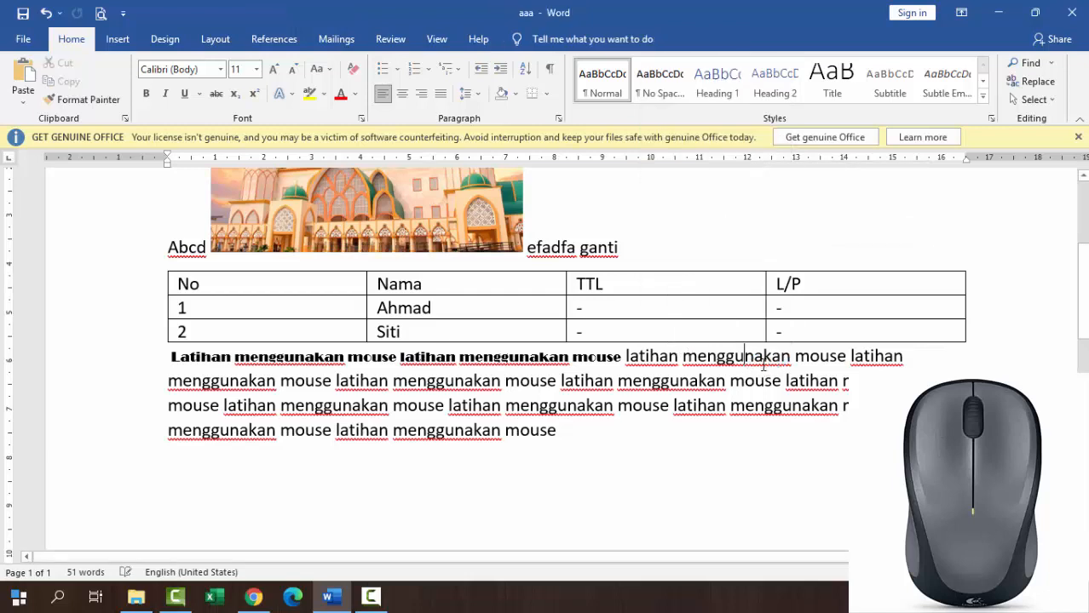
# Step: Select the first non-bold word "menggunakan" in the paragraph and view the context commands for the selected text
pyautogui.doubleClick(746, 361)
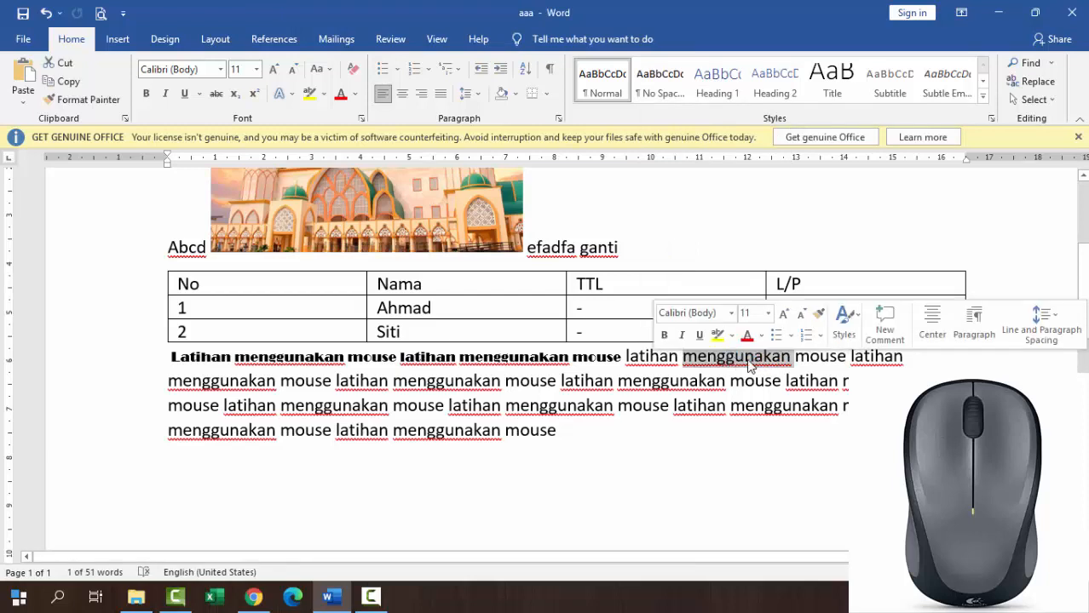
pyautogui.rightClick(750, 364)
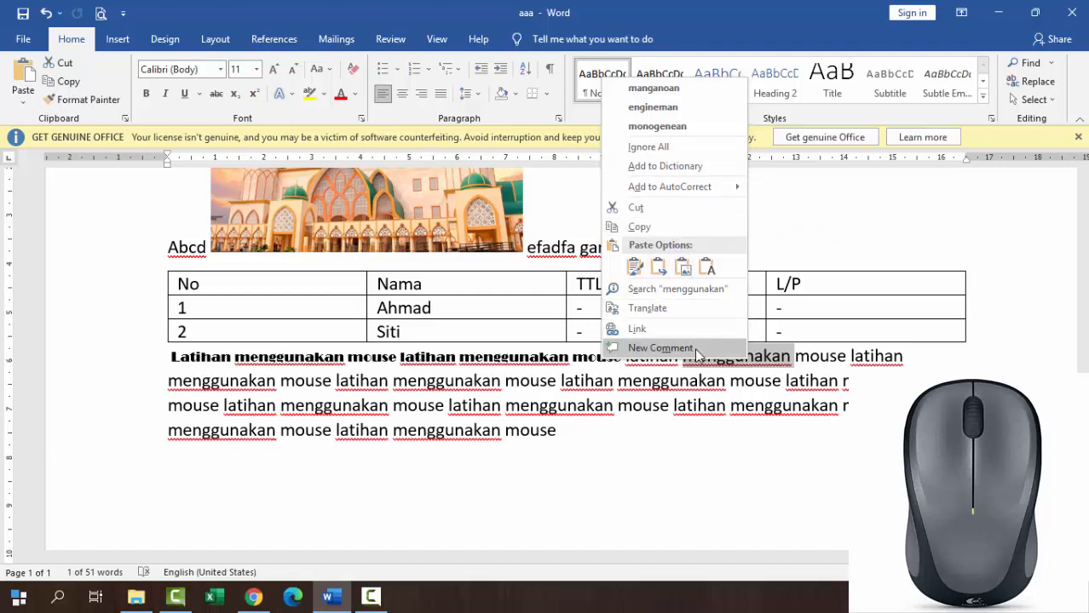
pyautogui.click(784, 362)
# Step: Place the cursor after "ganti" and view the context commands for the blank area beside the picture
pyautogui.scroll(2, 681, 311)
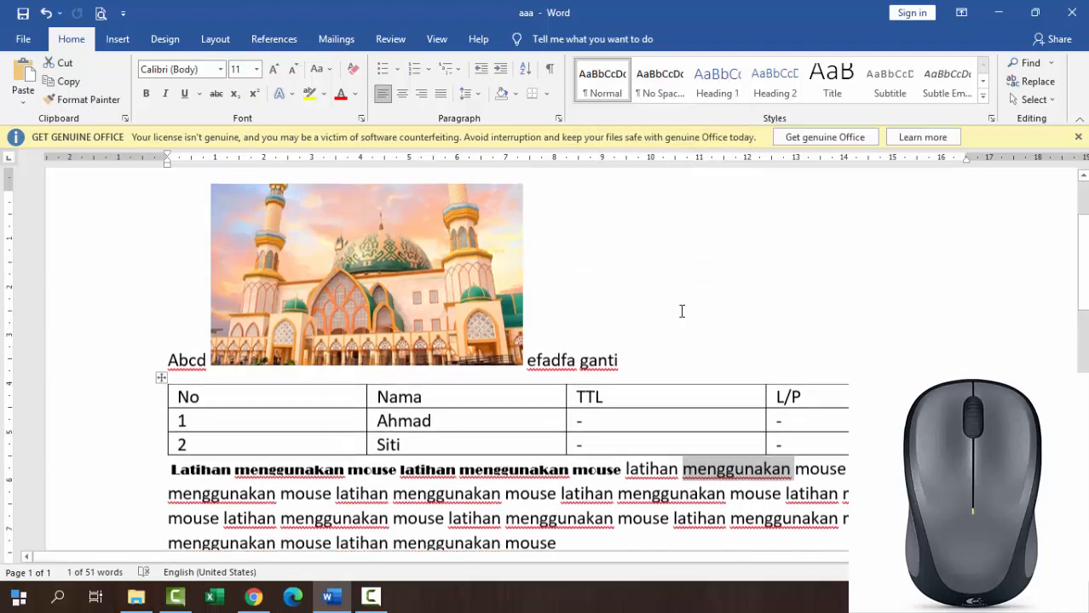
pyautogui.click(687, 255)
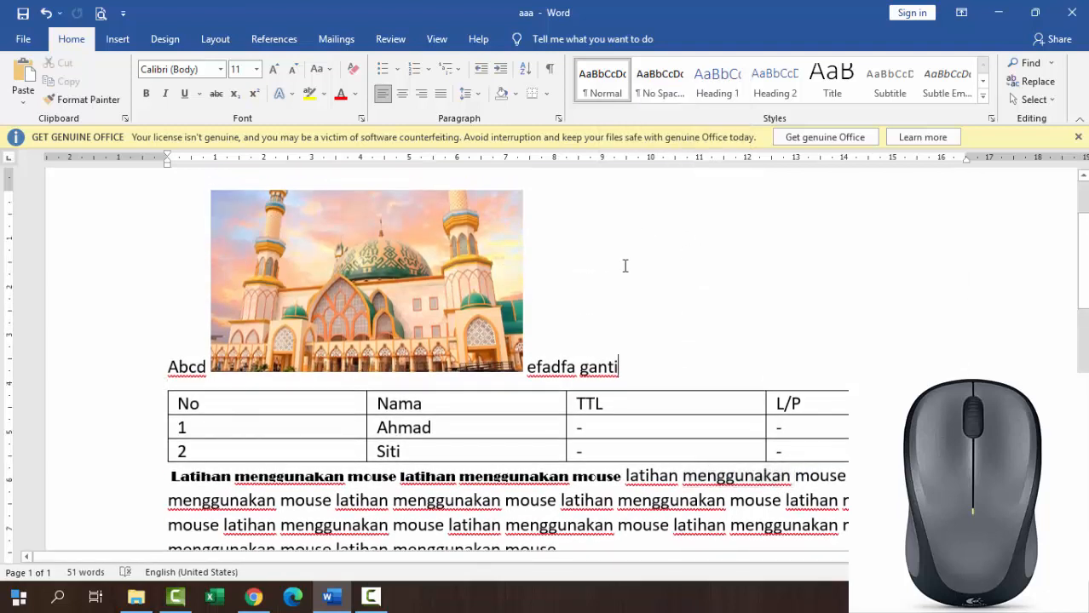
pyautogui.rightClick(687, 248)
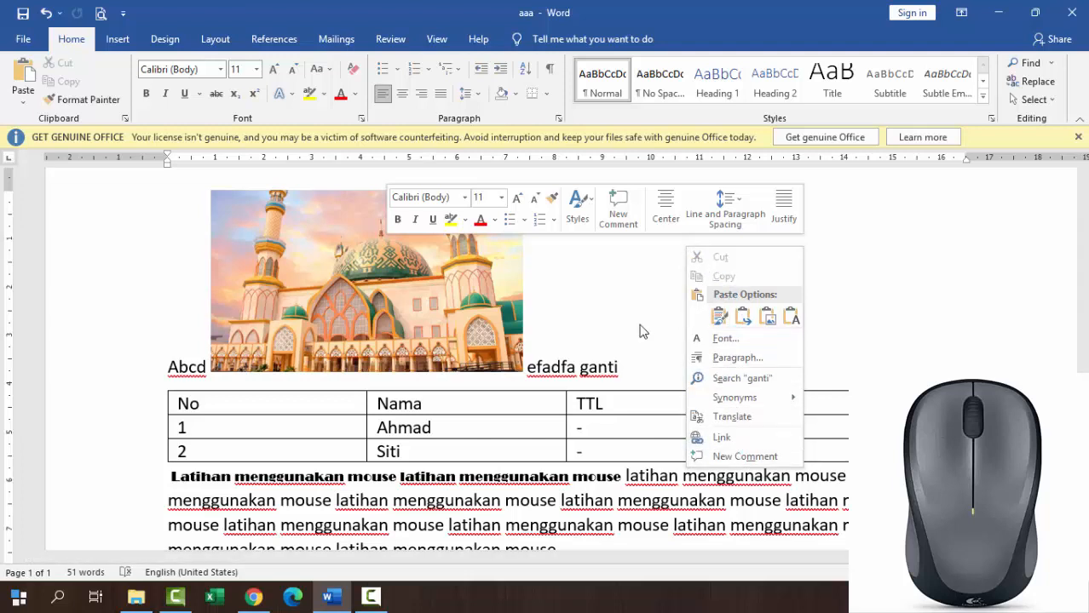
pyautogui.click(586, 307)
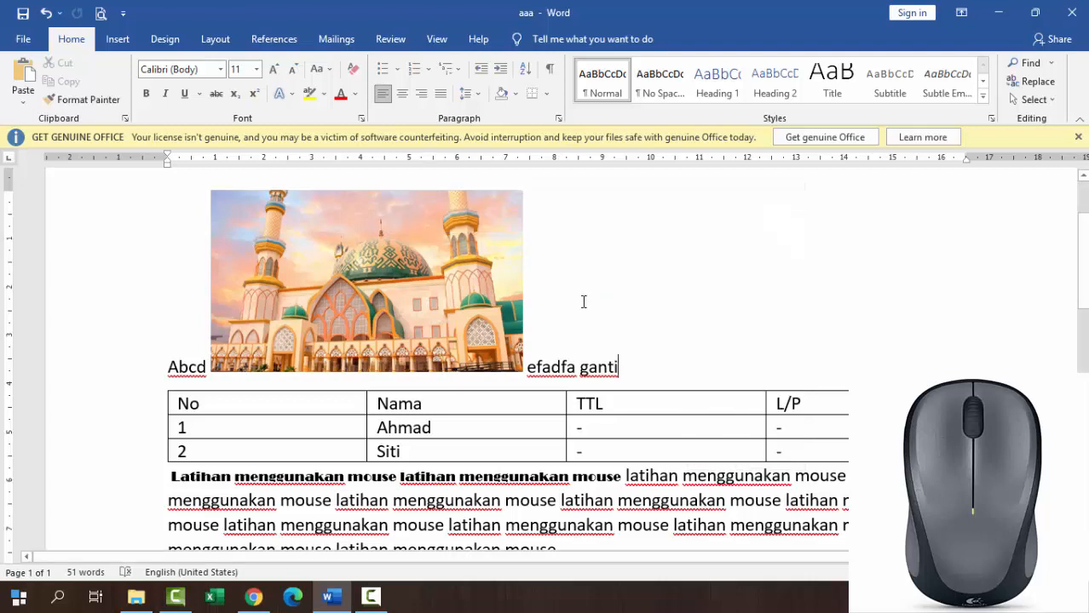
# Step: Compare the context commands of the mosque picture with those of the table's "No" cell
pyautogui.rightClick(344, 260)
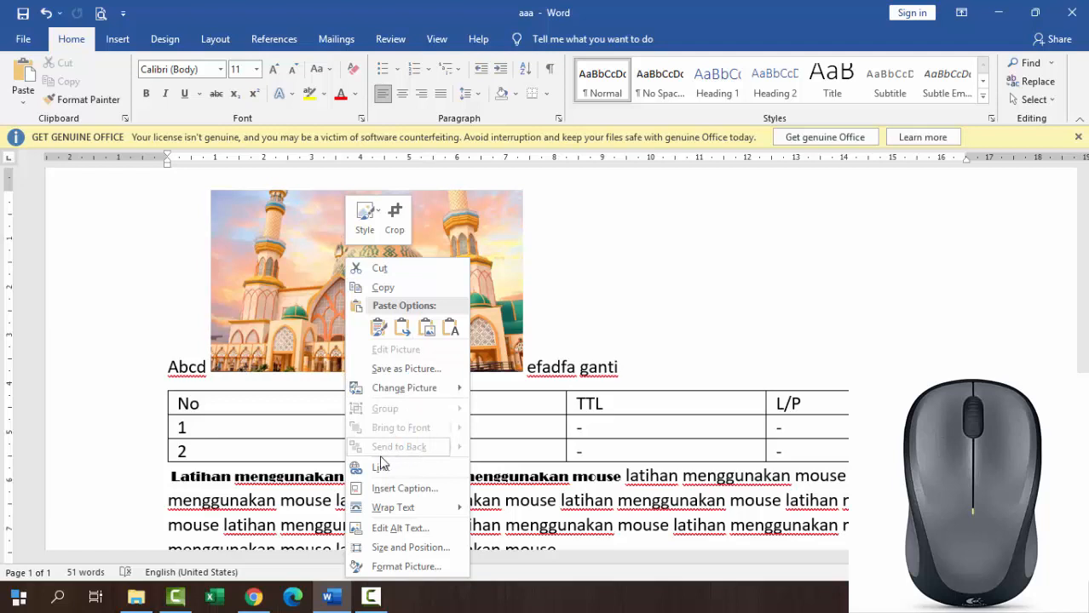
pyautogui.click(209, 403)
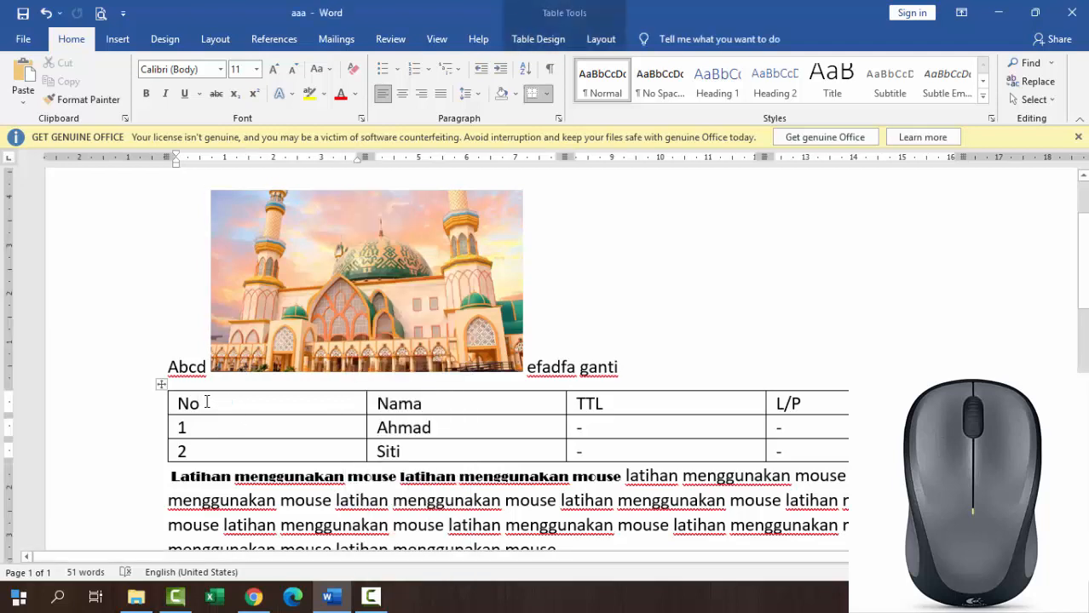
pyautogui.rightClick(206, 402)
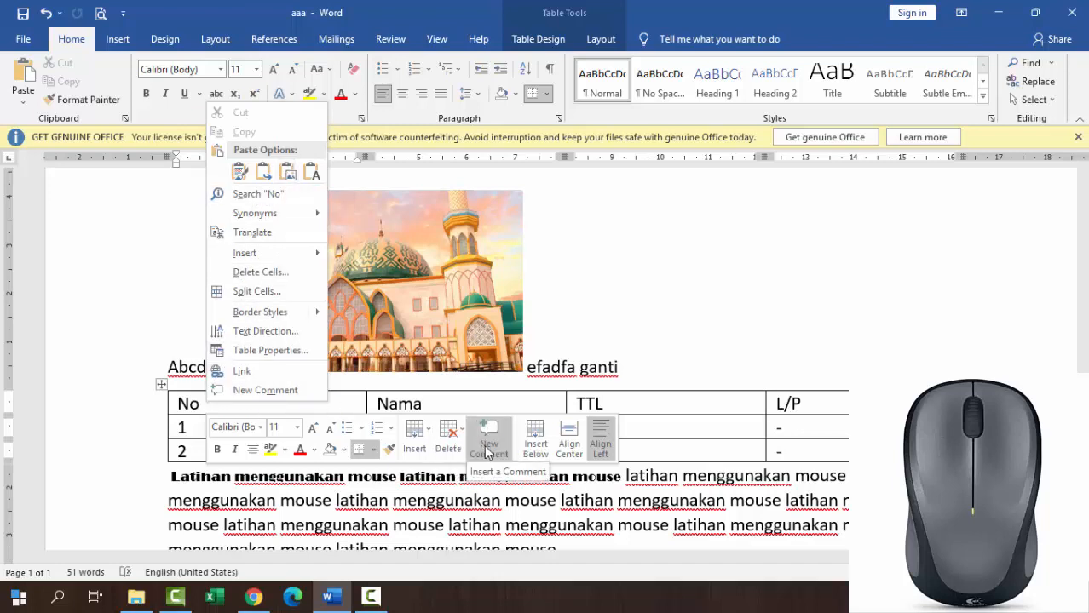
pyautogui.click(711, 431)
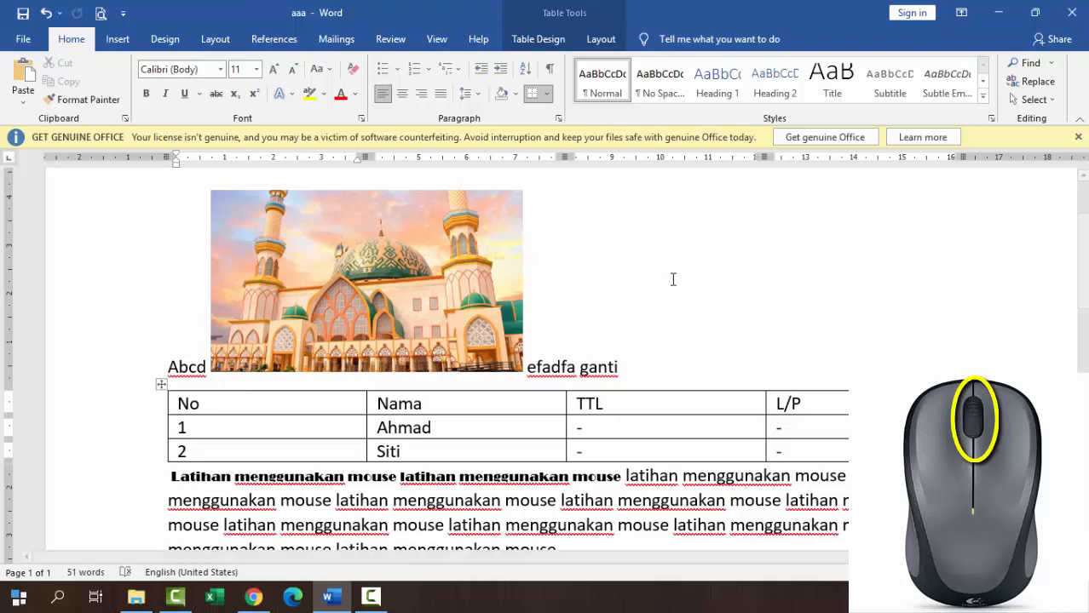
# Step: Scroll repeatedly through the page between the picture at its start and the blank area at its end
pyautogui.scroll(2, 673, 279)
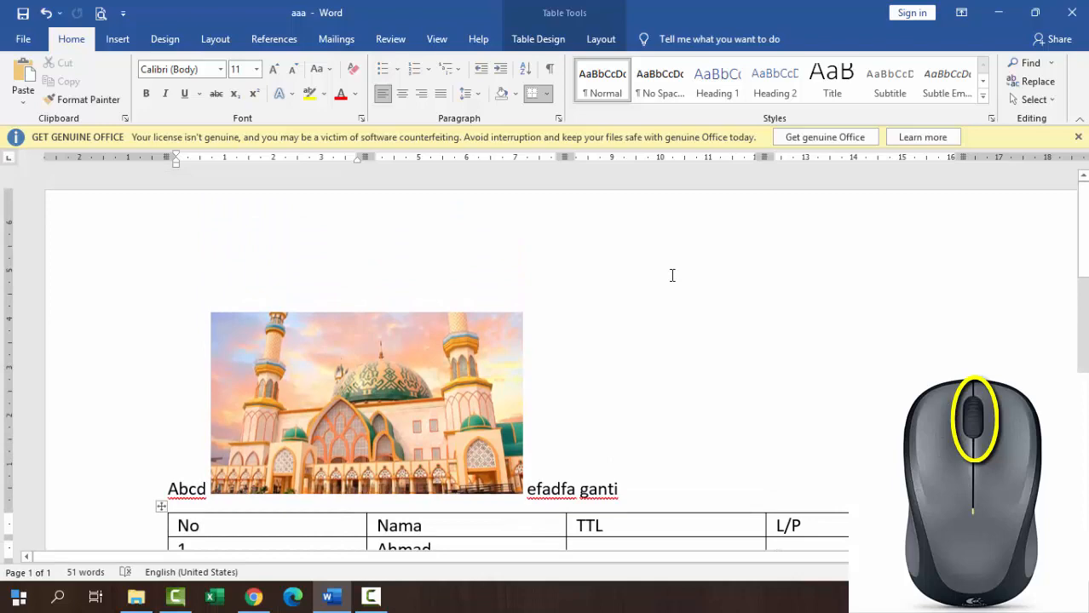
pyautogui.scroll(-10, 673, 273)
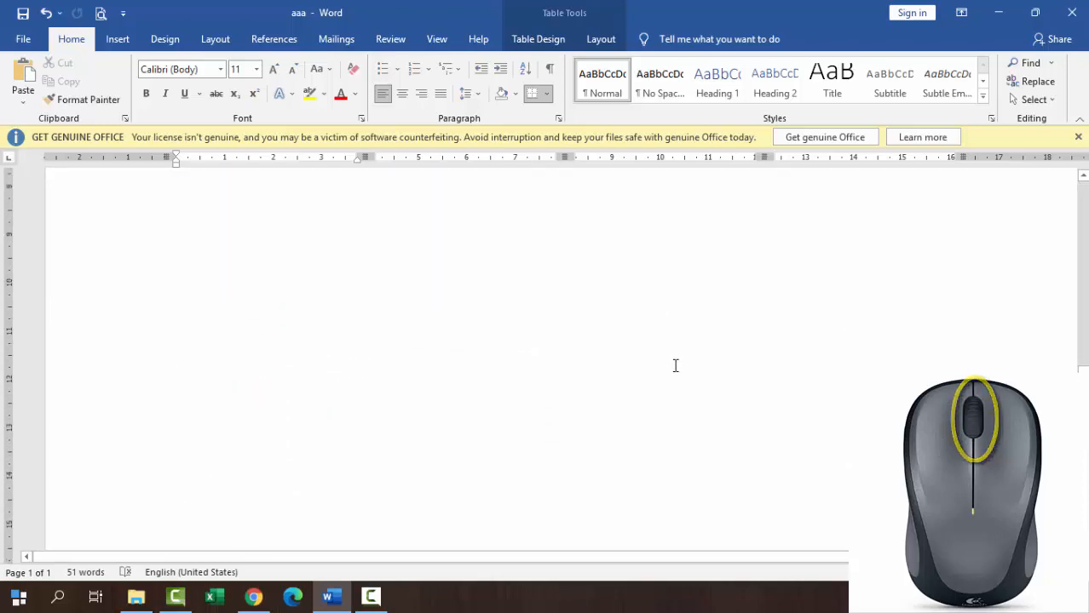
pyautogui.scroll(5, 675, 365)
pyautogui.scroll(6, 673, 368)
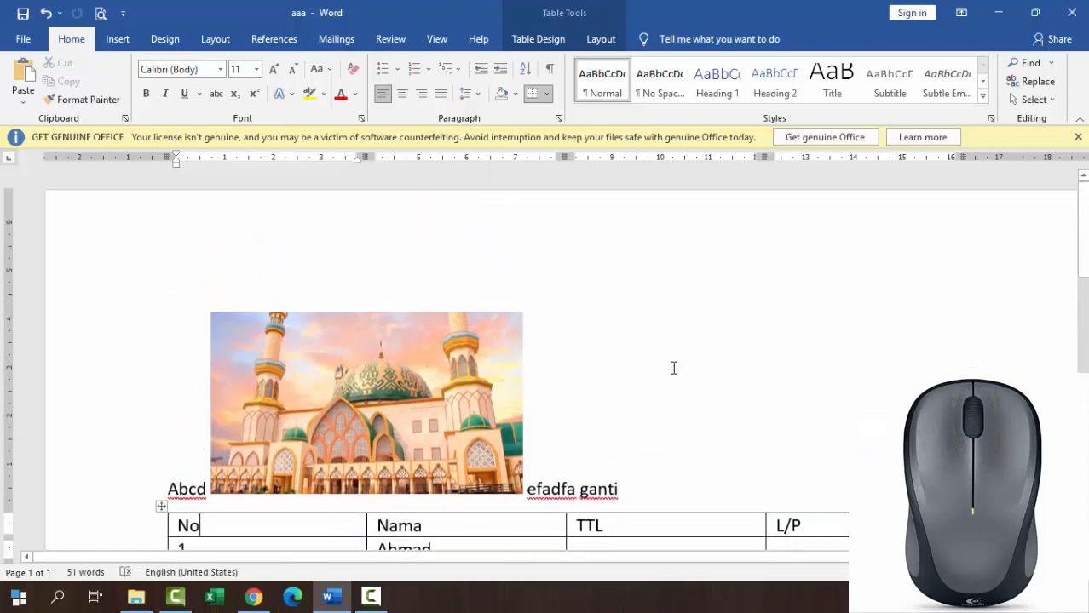
pyautogui.scroll(-4, 670, 363)
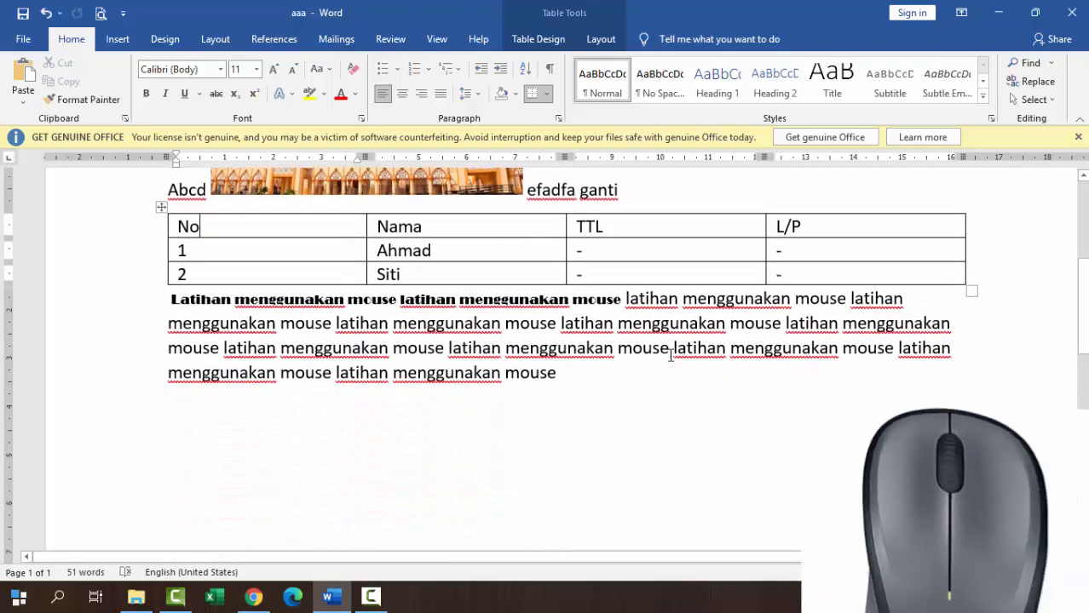
pyautogui.scroll(-10, 671, 362)
pyautogui.scroll(-1, 674, 372)
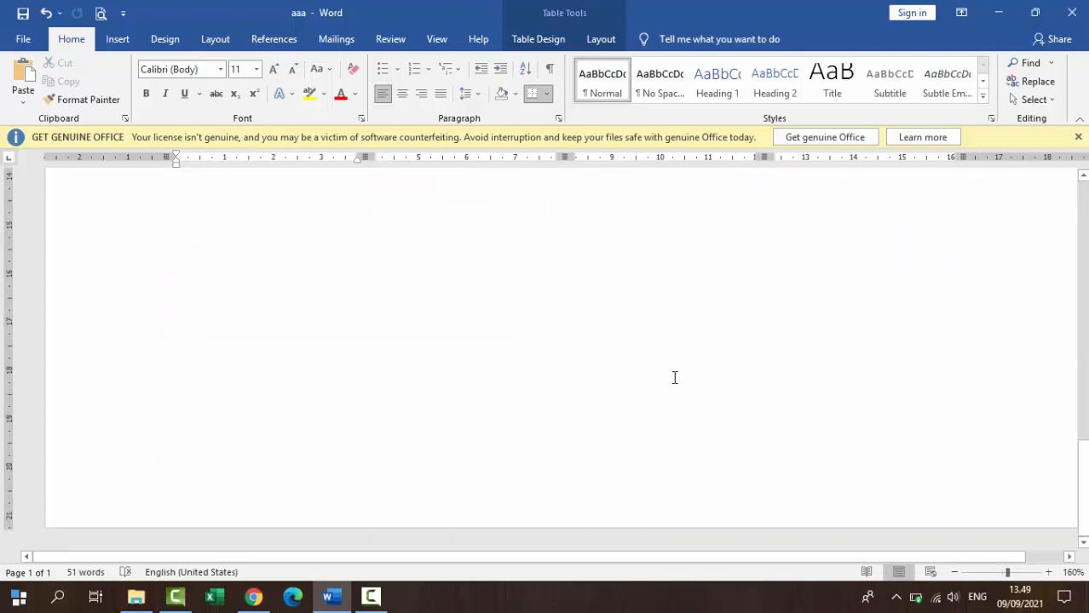
pyautogui.scroll(12, 680, 392)
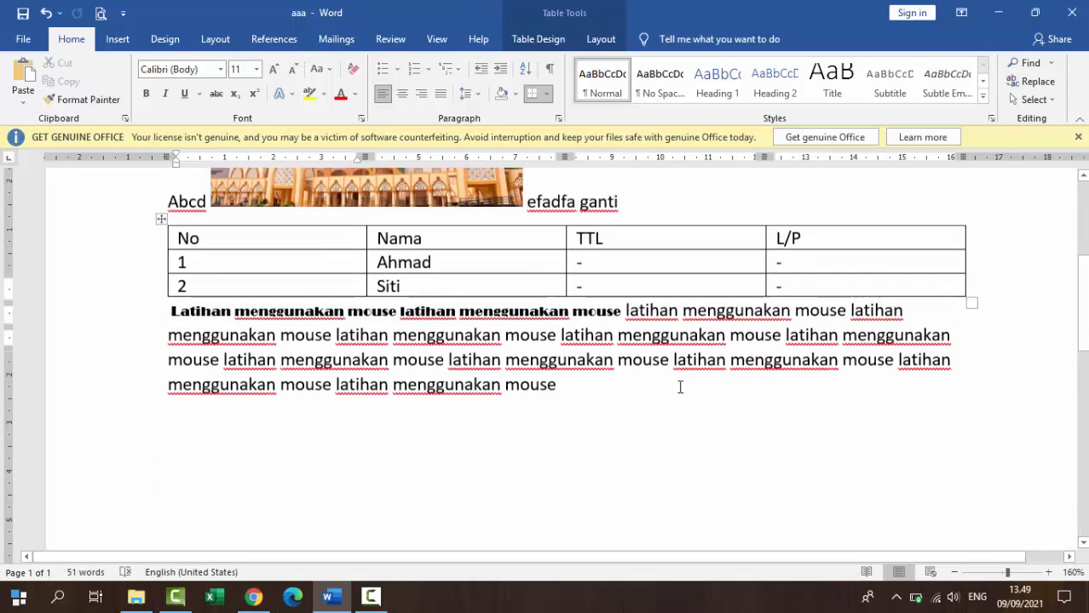
pyautogui.scroll(1, 680, 387)
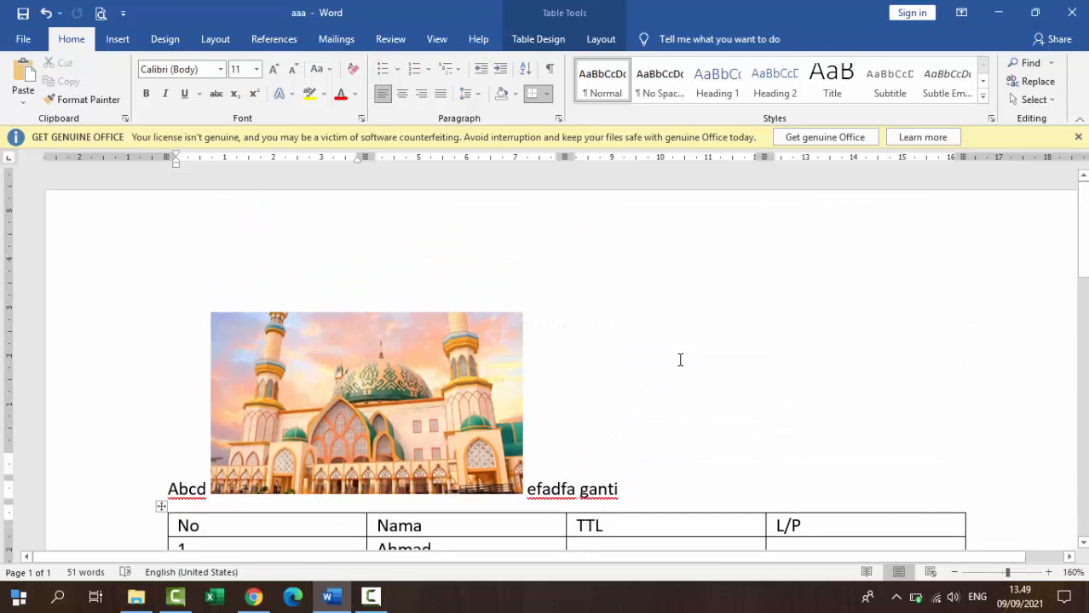
pyautogui.scroll(-2, 682, 361)
pyautogui.scroll(-8, 680, 372)
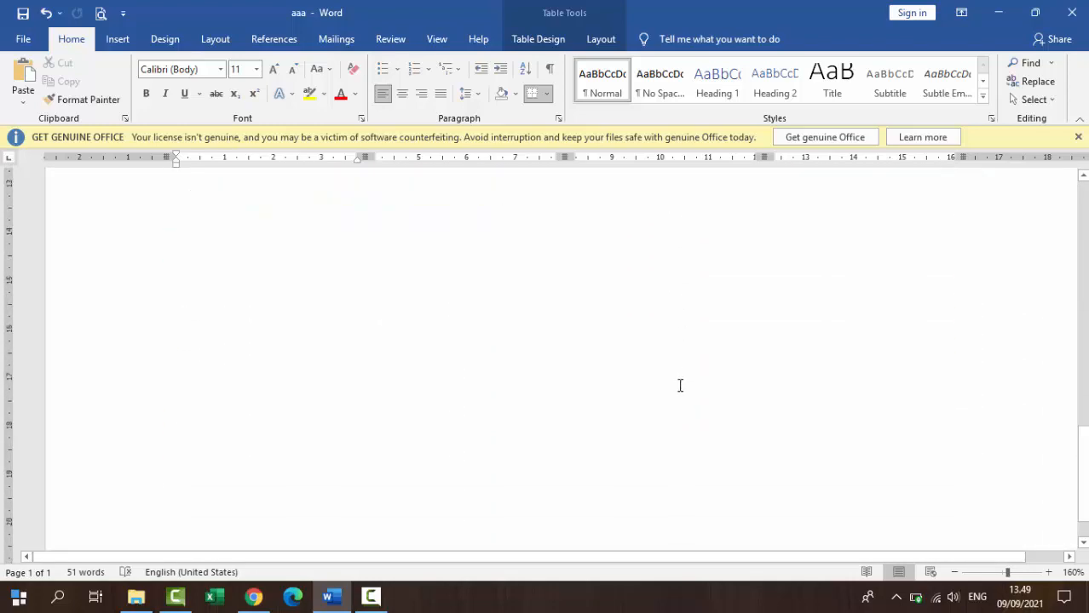
pyautogui.scroll(10, 678, 411)
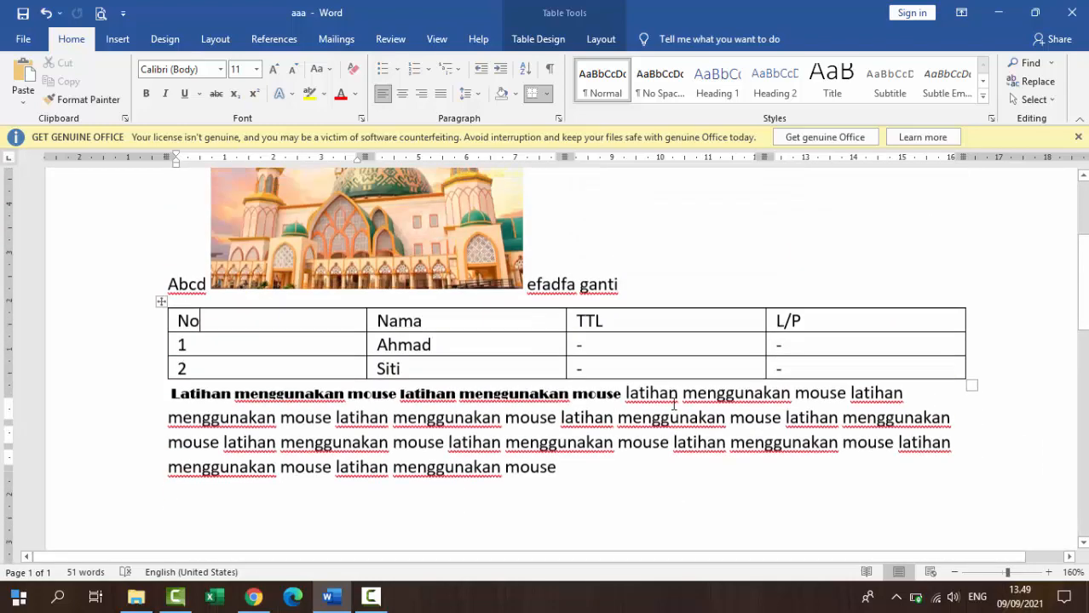
pyautogui.scroll(-7, 669, 392)
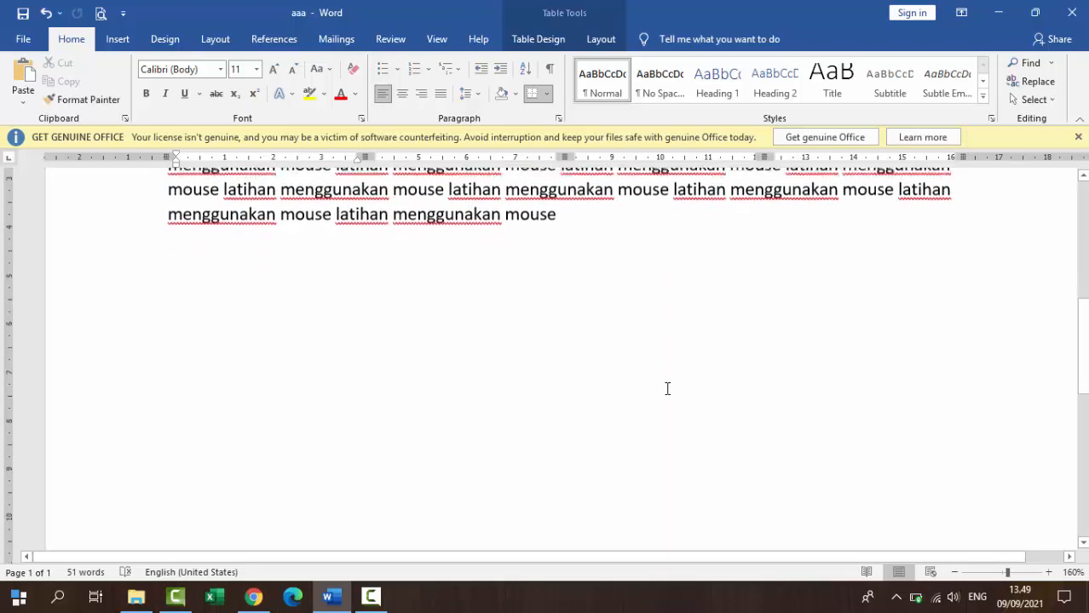
pyautogui.scroll(8, 667, 389)
pyautogui.scroll(-1, 666, 379)
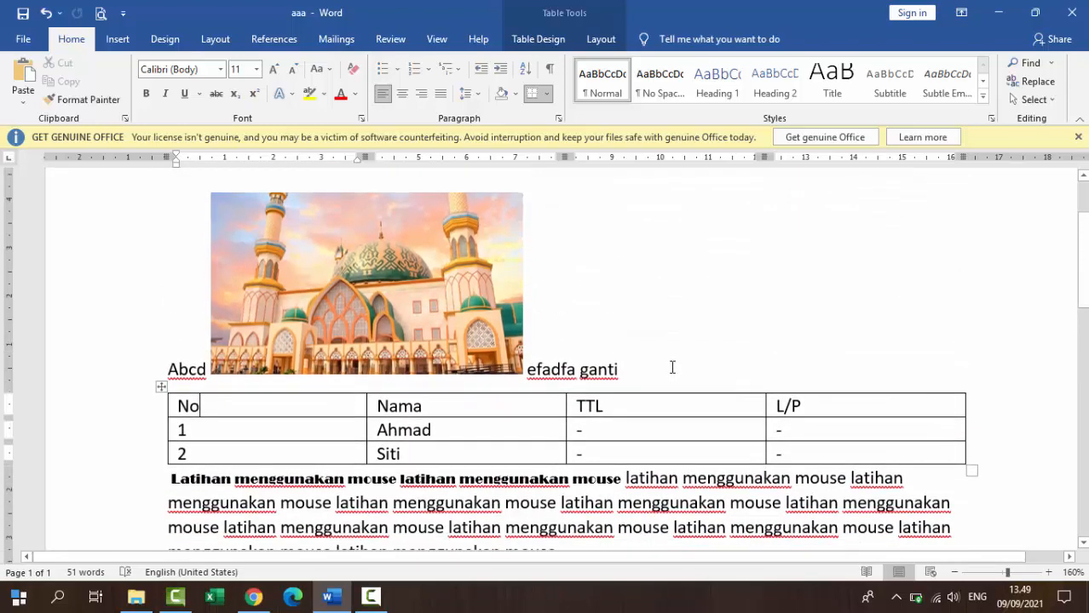